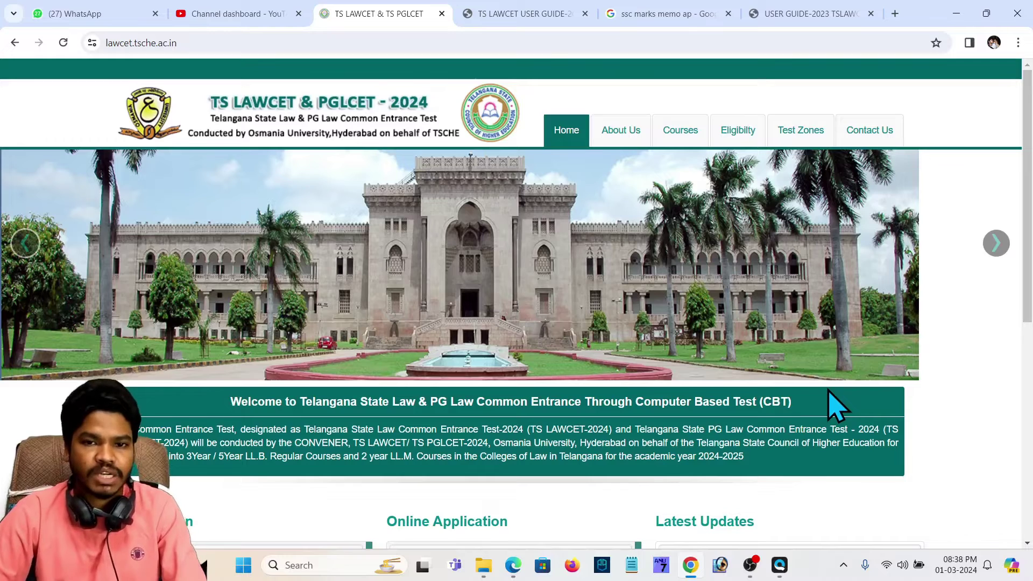
- Look over the home page's welcome text, Information, Online Application and Latest Updates sections
scroll(831, 398, down, 5)
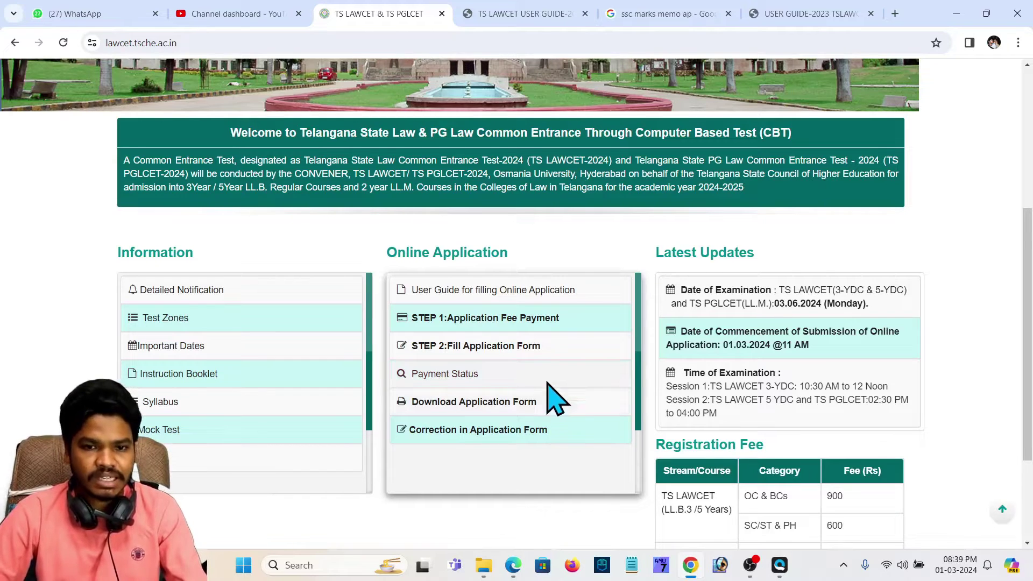
scroll(548, 383, up, 2)
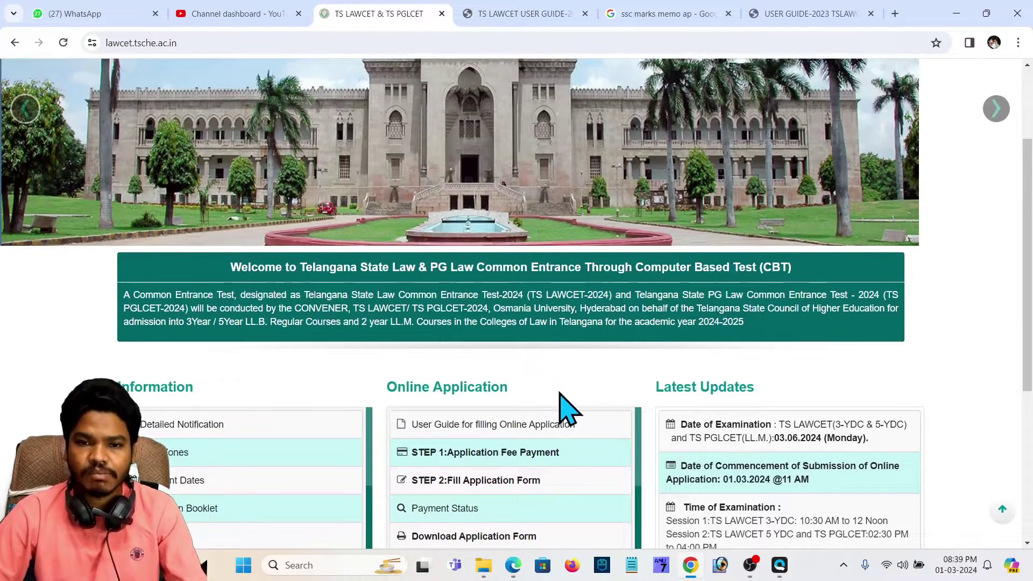
scroll(557, 396, up, 1)
scroll(566, 410, up, 1)
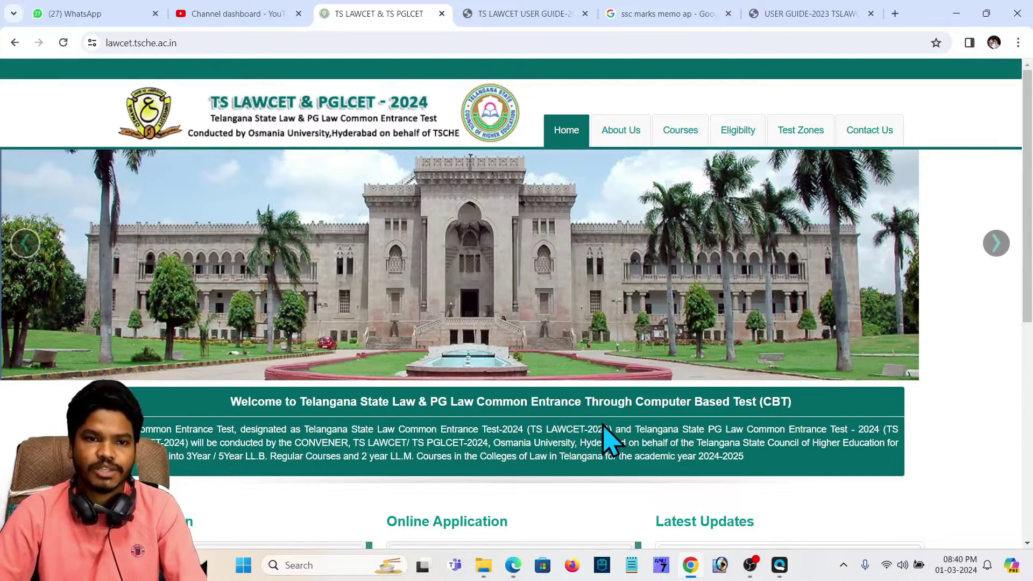
mouse_move(517, 564)
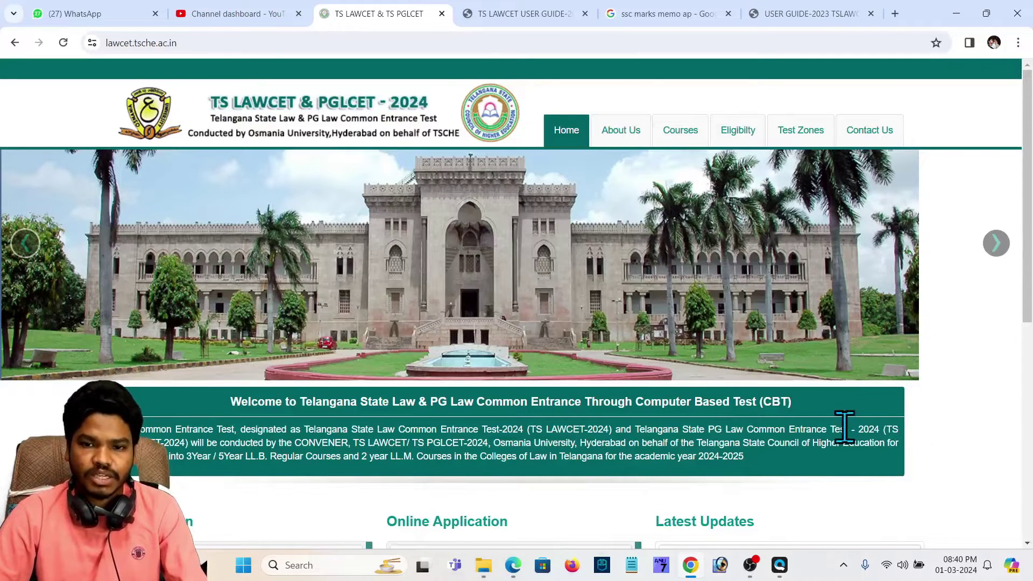
scroll(473, 506, down, 2)
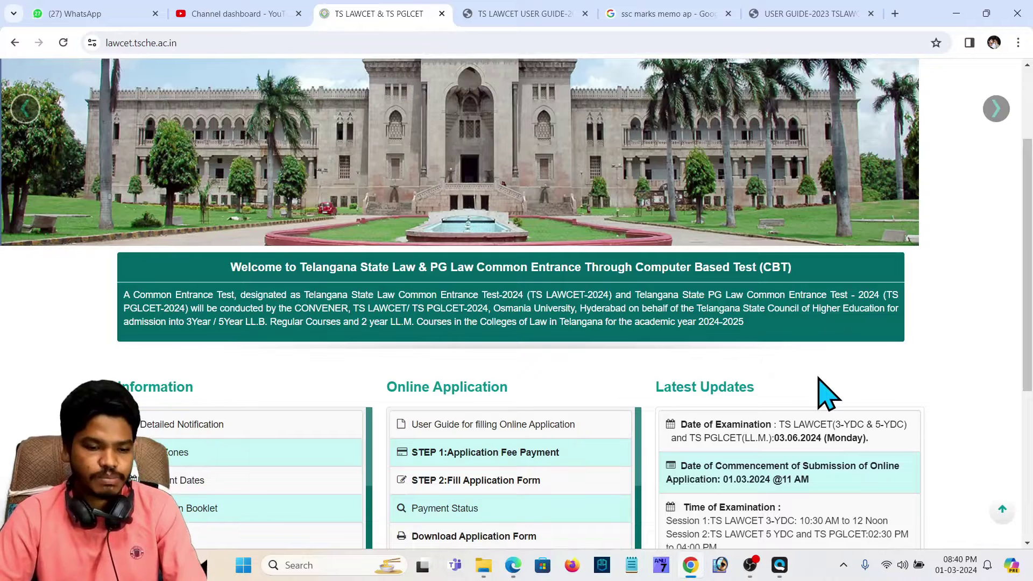
scroll(827, 392, up, 3)
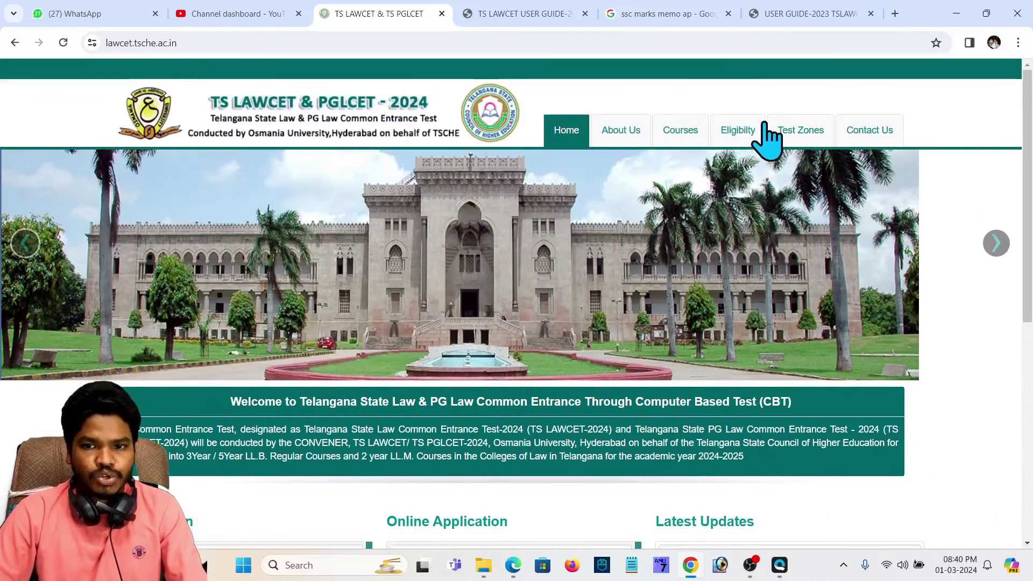
- Open the Test Zones page and review the test center locations for the Hyderabad zones
click(807, 137)
scroll(500, 339, down, 4)
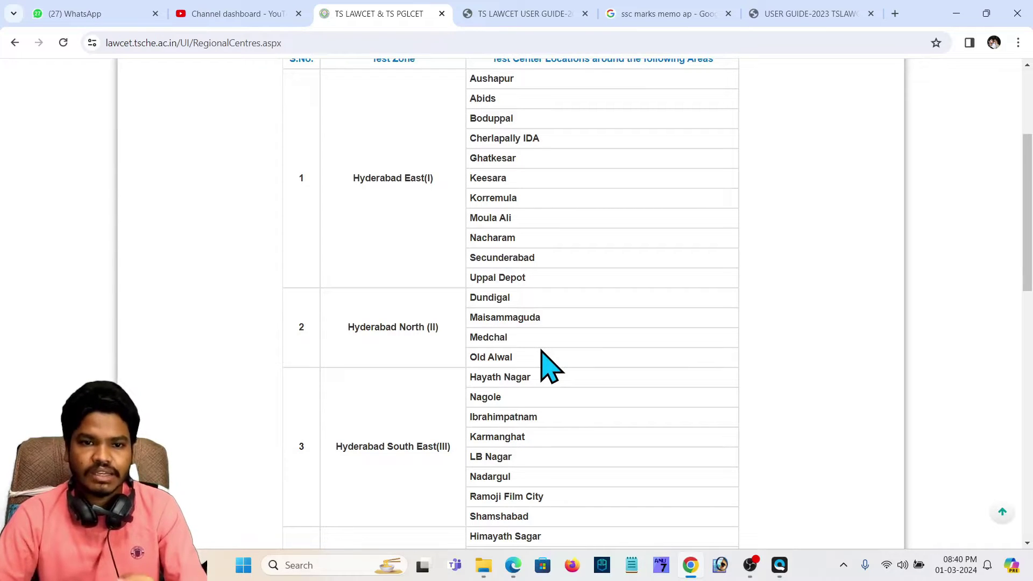
scroll(542, 355, down, 3)
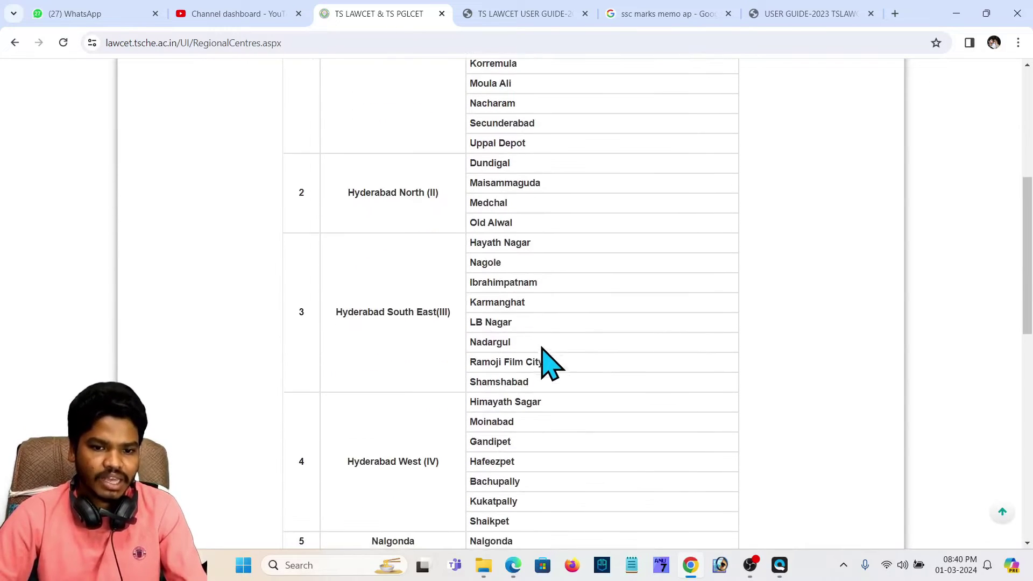
scroll(574, 370, up, 3)
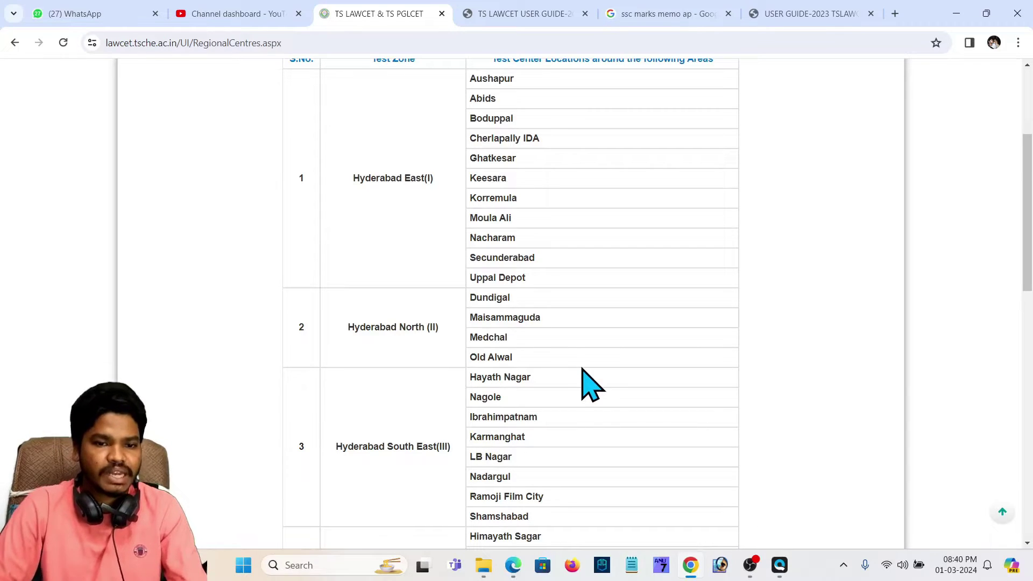
scroll(567, 396, down, 3)
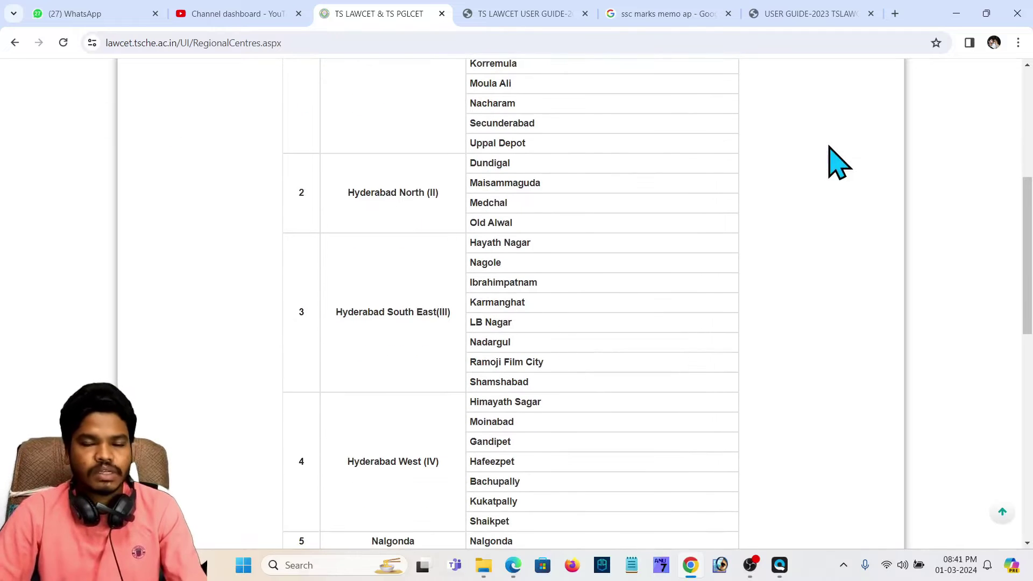
- Return from the test zones list to the home page and view the Online Application section
click(526, 13)
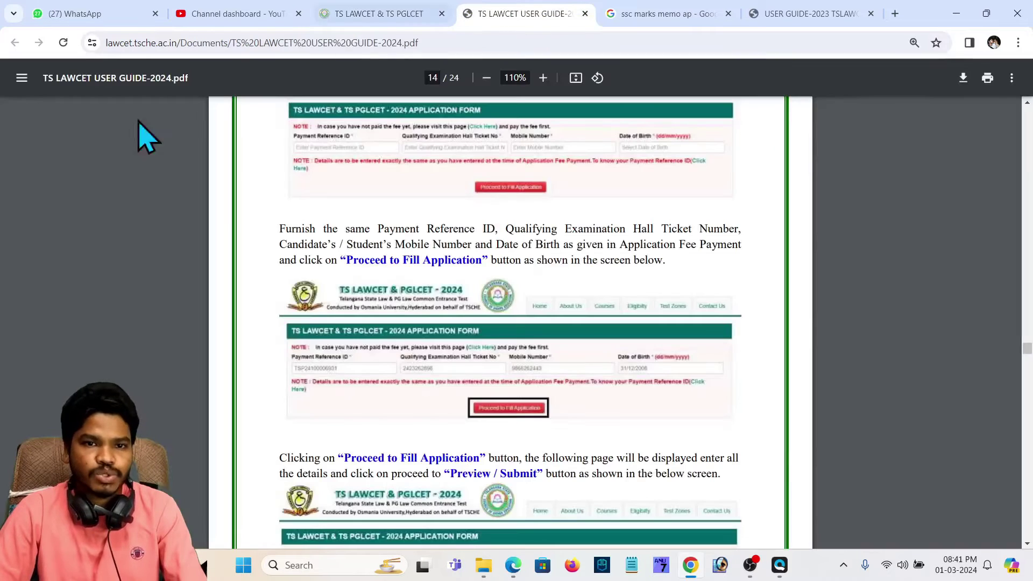
click(409, 17)
click(15, 43)
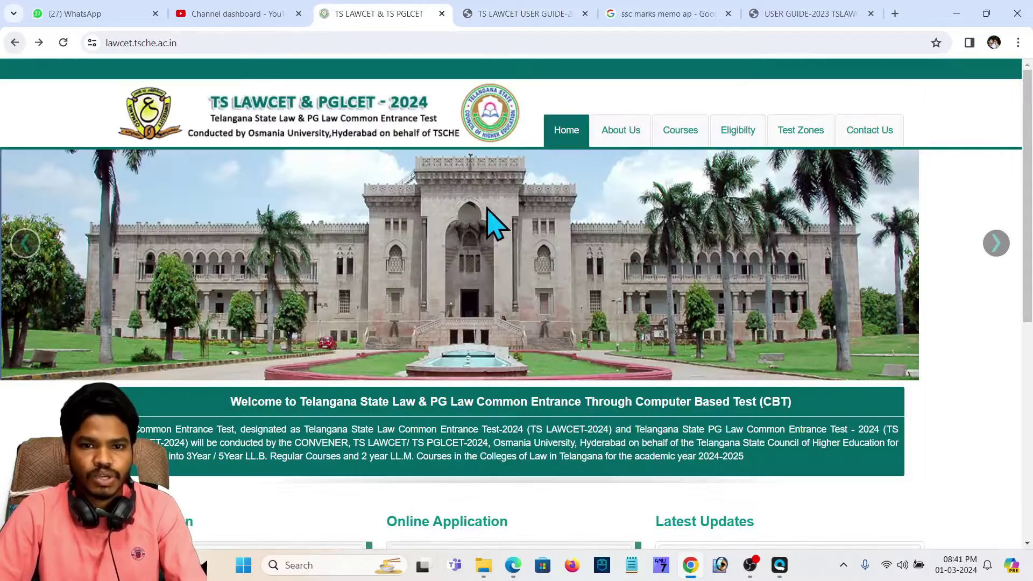
scroll(519, 266, down, 5)
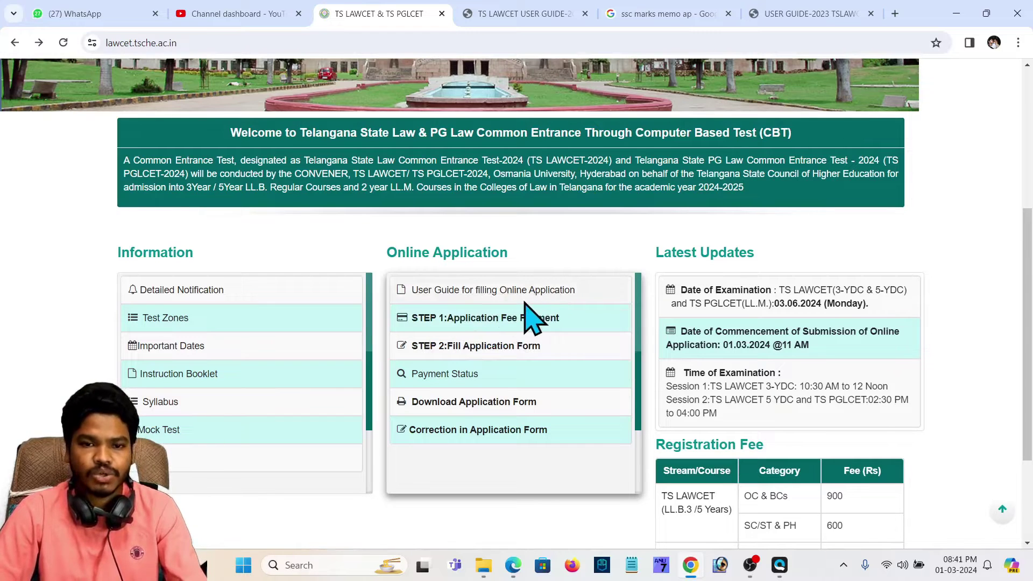
- Examine the application form instructions in the 2024 LAWCET user guide and compare them with the 2023 guide
click(525, 14)
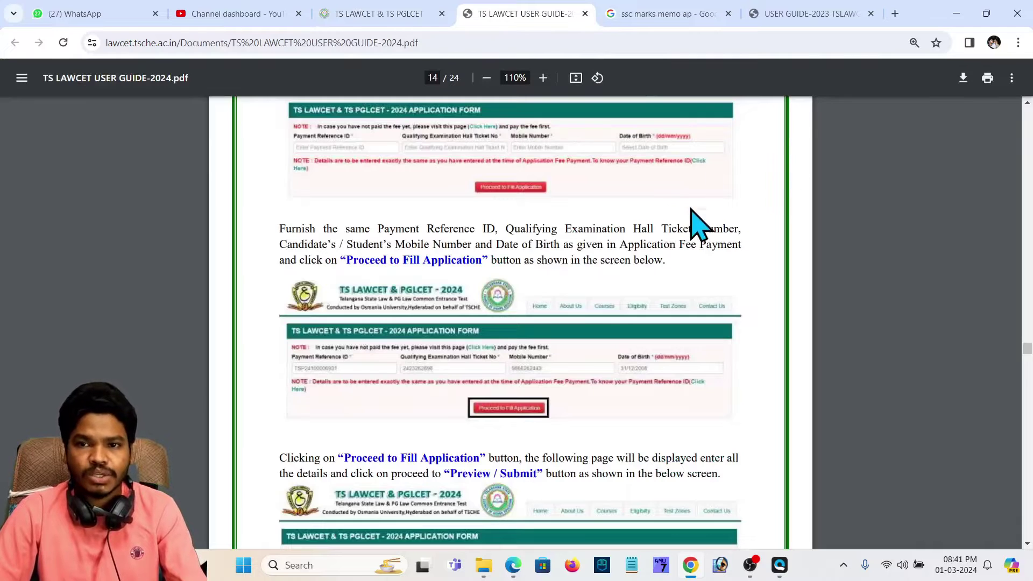
scroll(562, 309, down, 4)
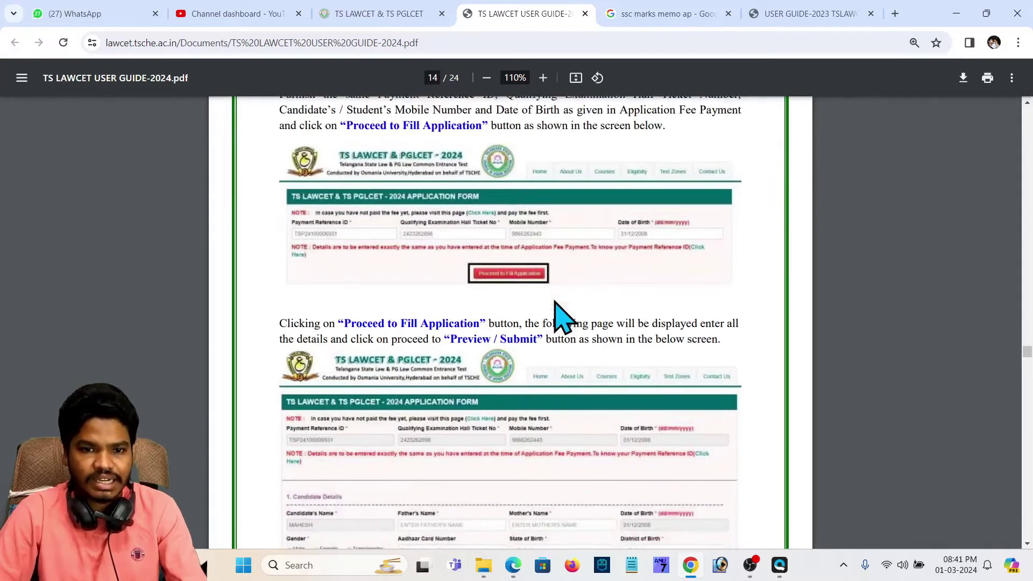
scroll(562, 309, down, 2)
click(818, 13)
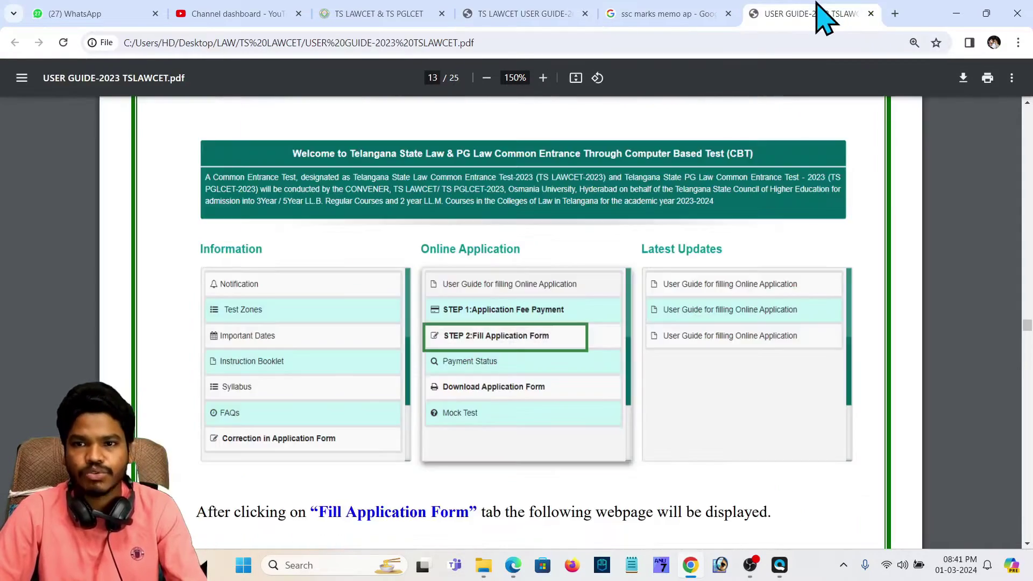
scroll(646, 345, down, 1)
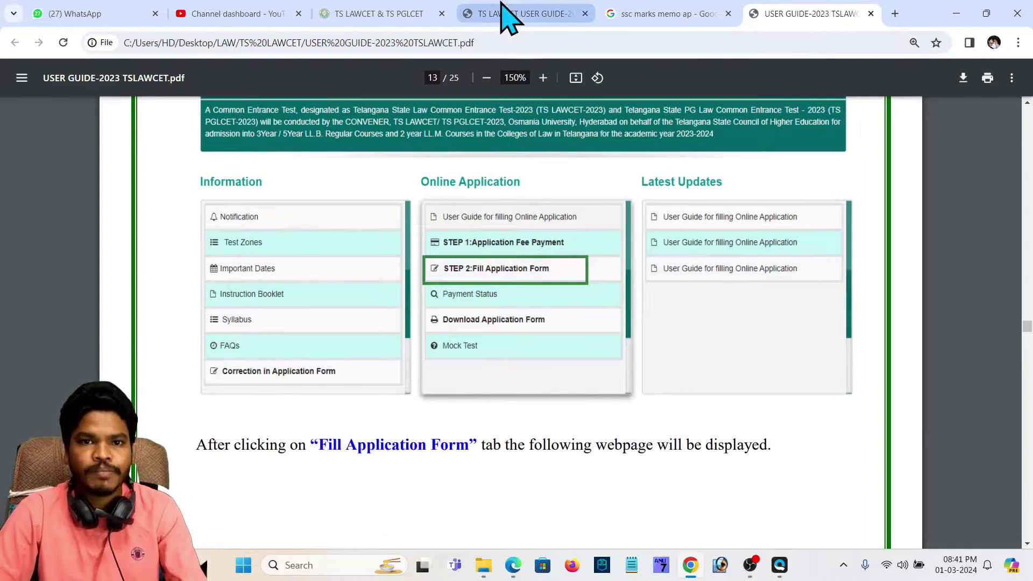
click(518, 15)
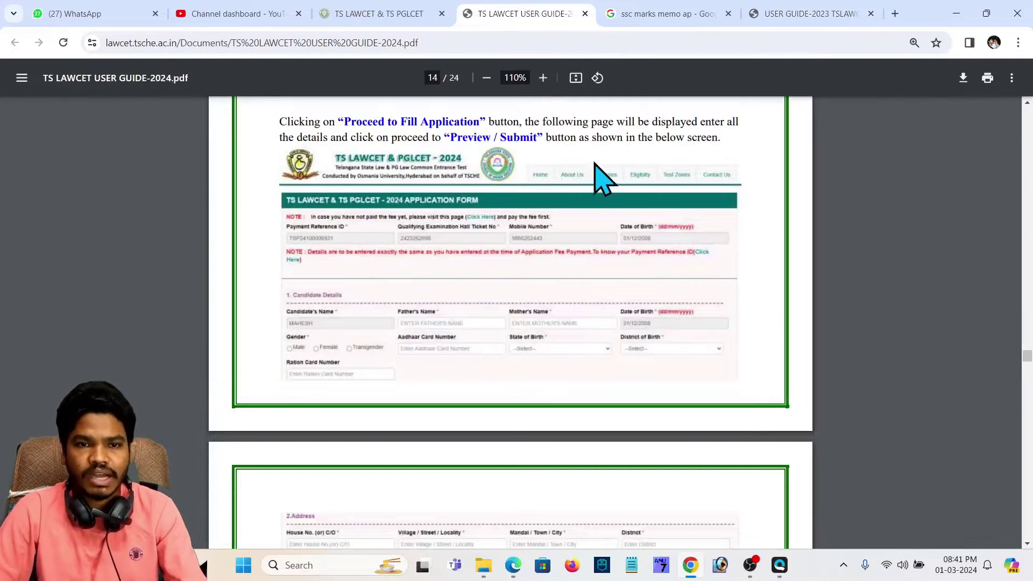
- Open STEP 1: Application Fee Payment from the LAWCET home page and dismiss the payment status note
click(401, 11)
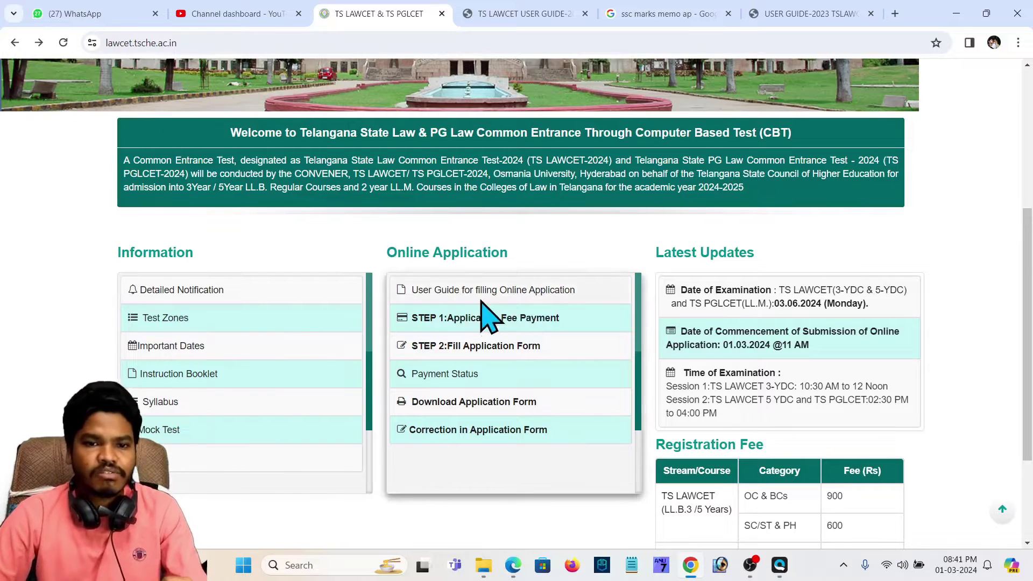
click(538, 323)
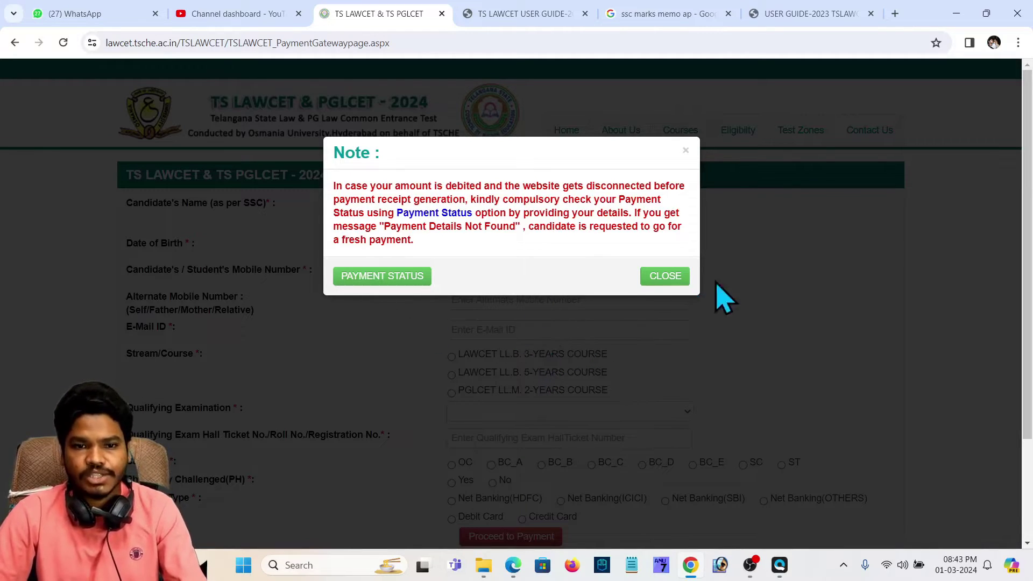
click(661, 281)
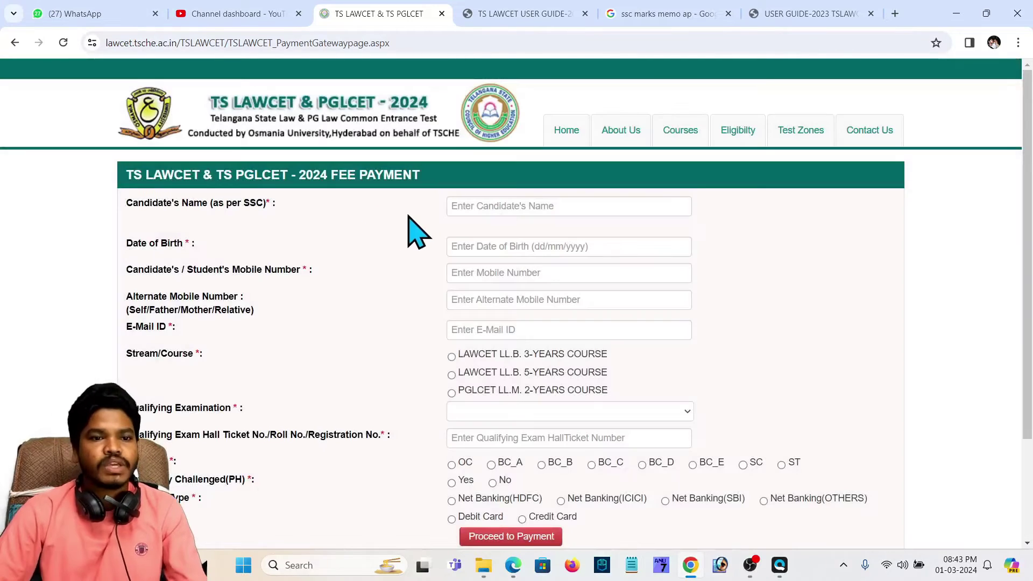
scroll(399, 247, down, 1)
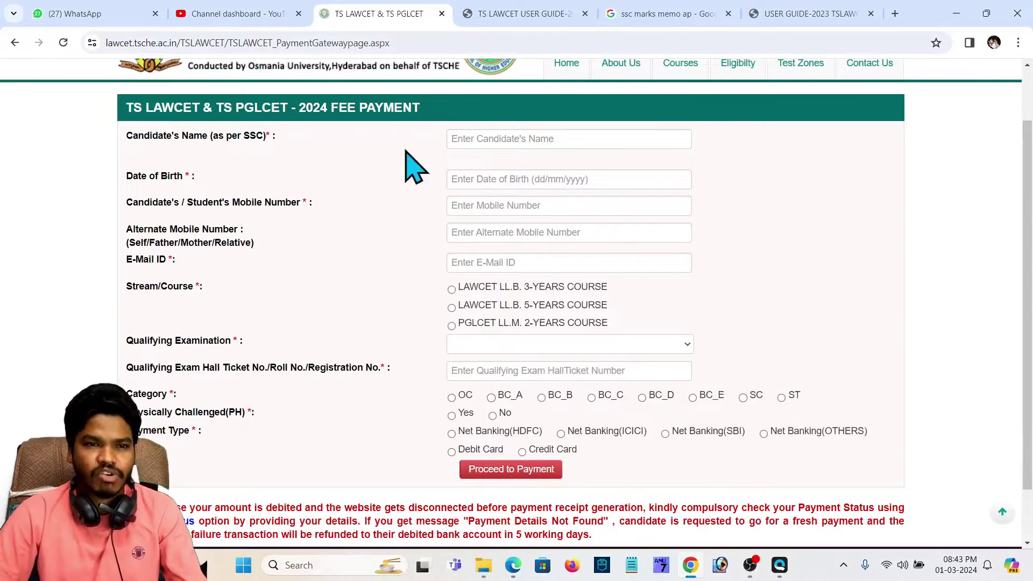
- Go through the candidate's name, date of birth, mobile number, alternate mobile number and e-mail fields without filling them in
click(463, 138)
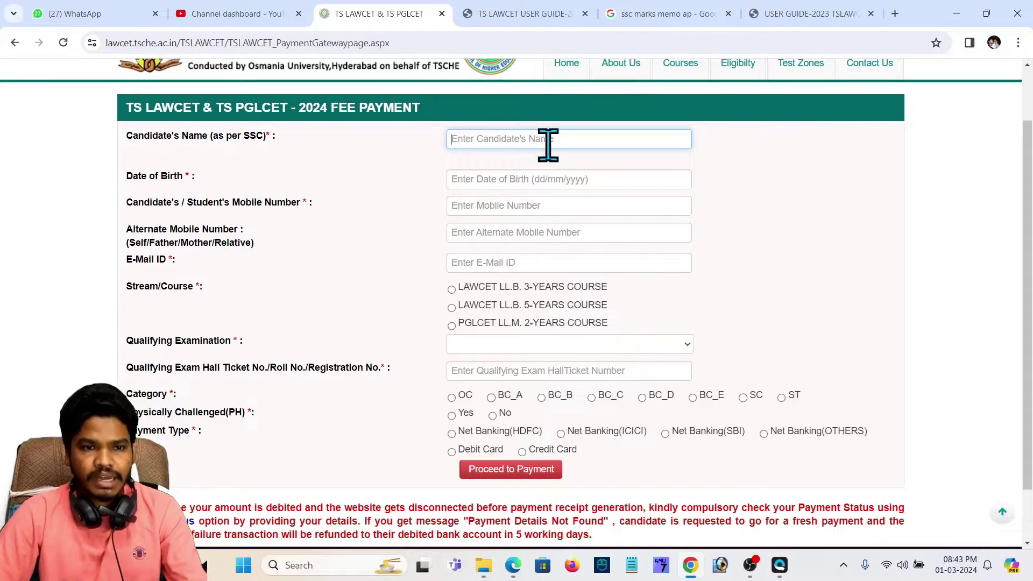
click(560, 183)
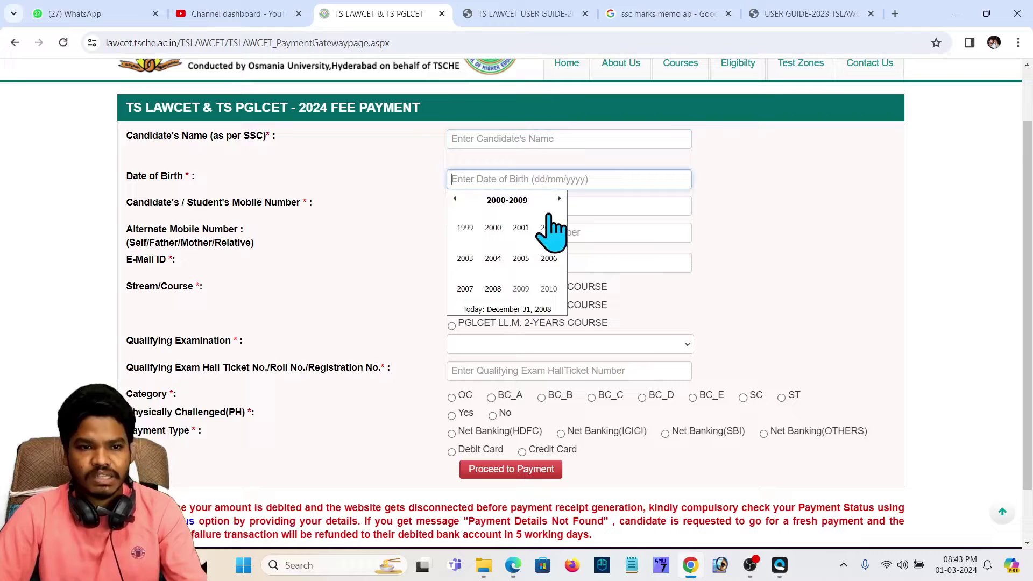
click(614, 205)
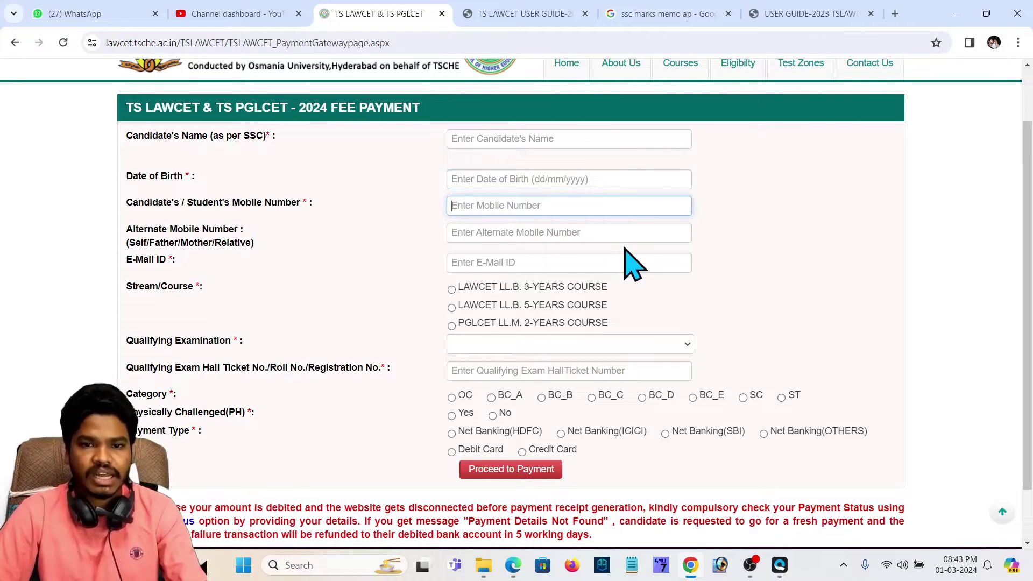
click(563, 233)
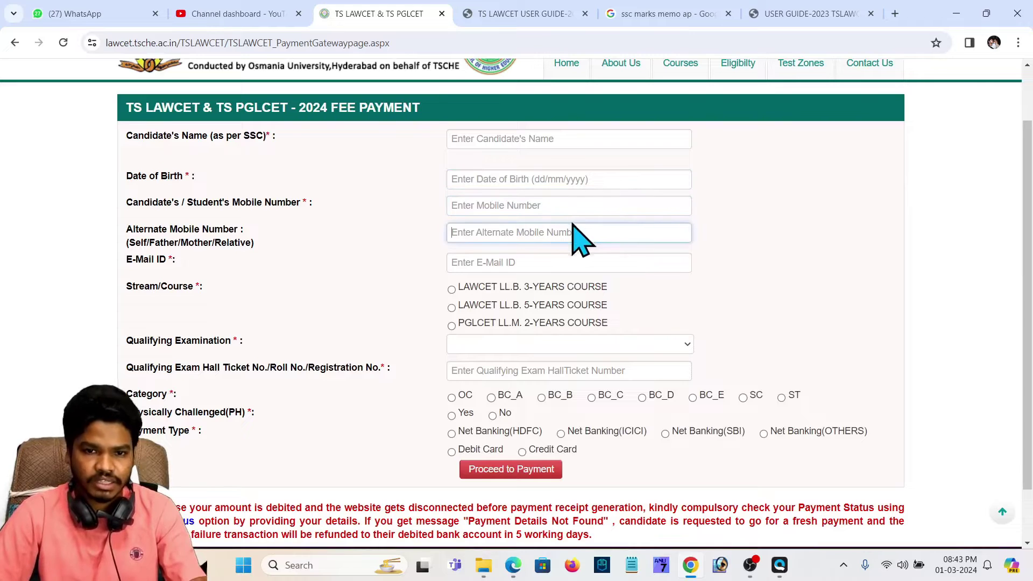
click(570, 209)
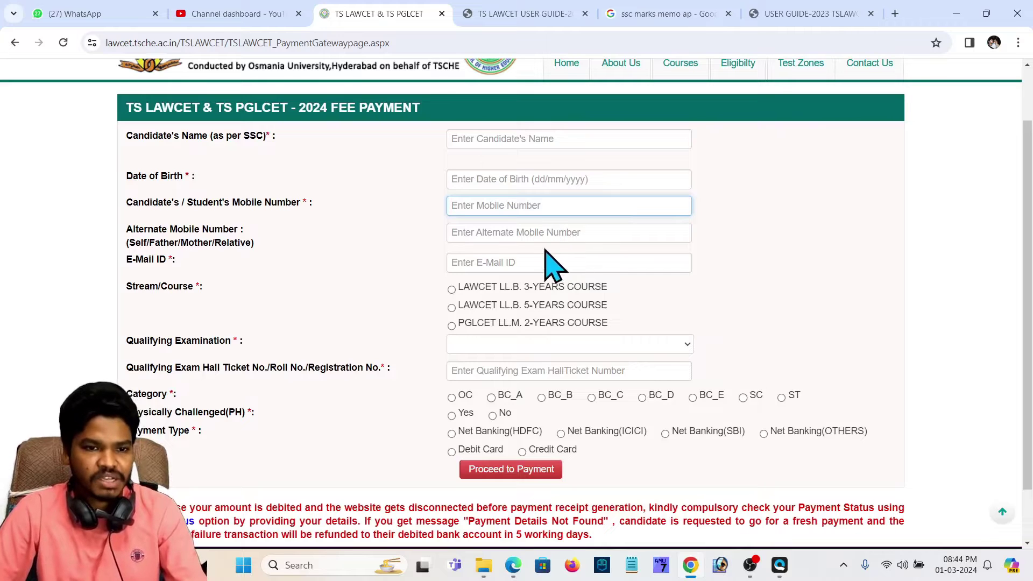
click(460, 264)
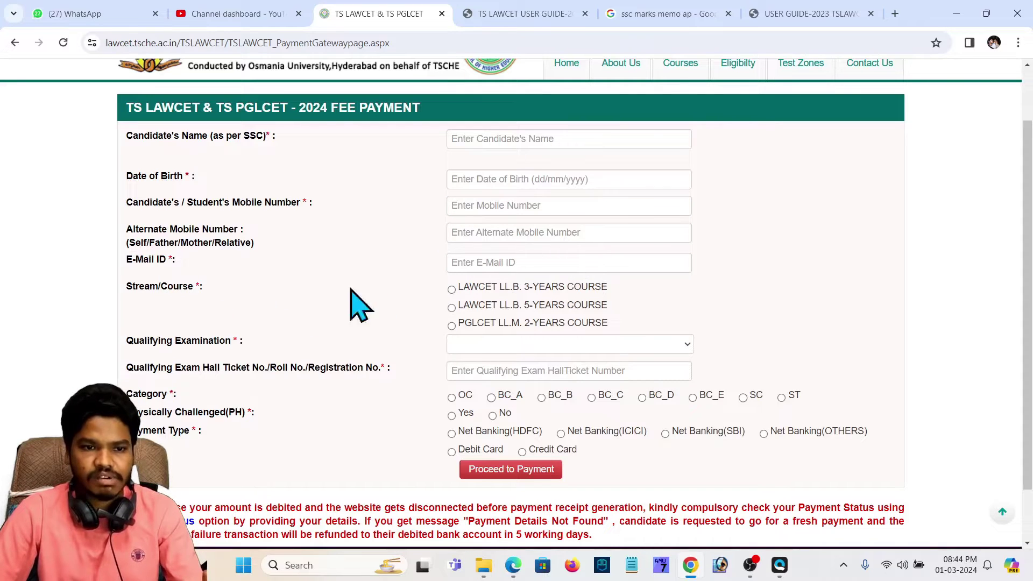
- Try the different Stream/Course options and leave LAWCET LL.B. 3-YEARS COURSE selected
click(519, 292)
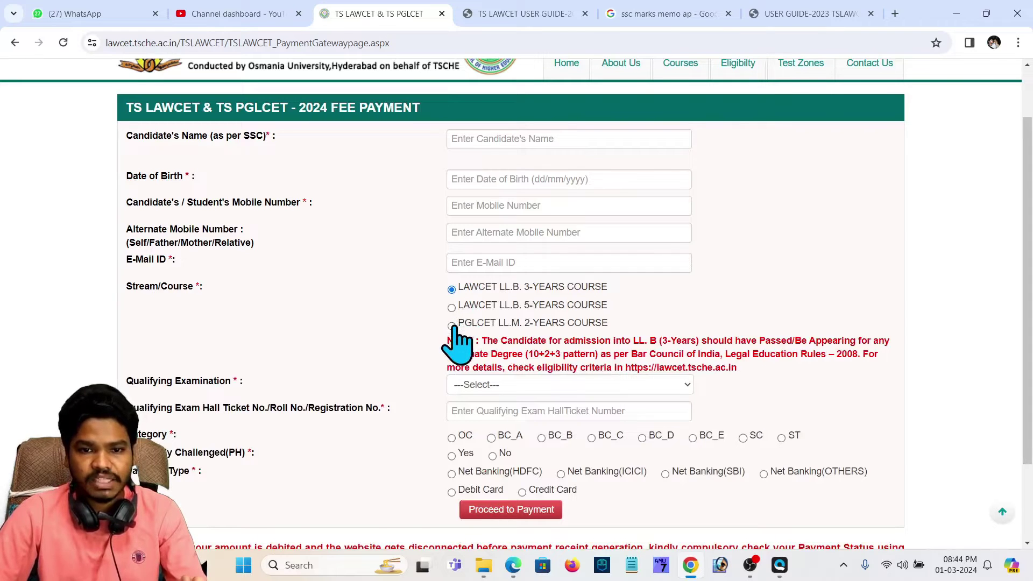
click(452, 325)
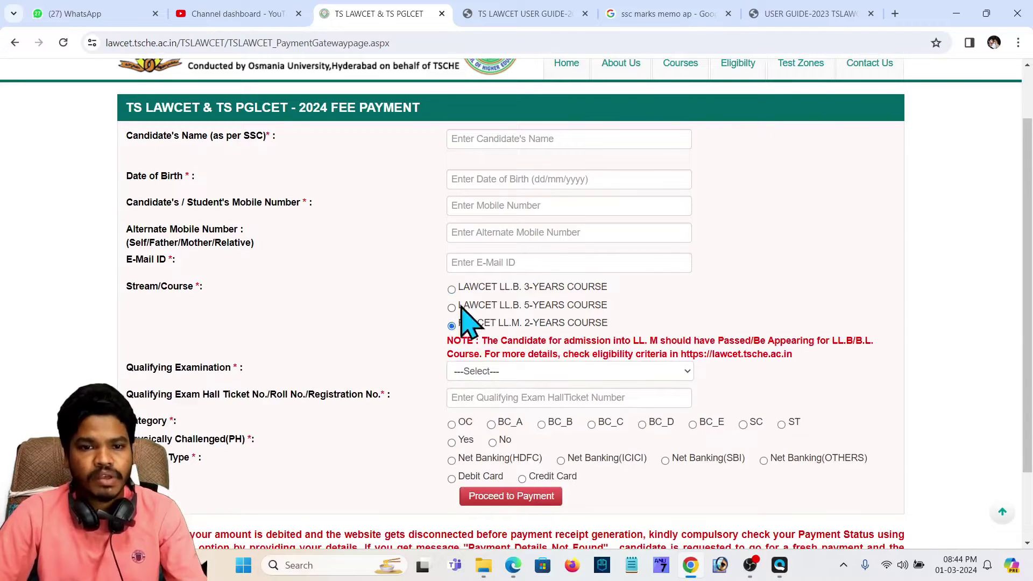
click(453, 290)
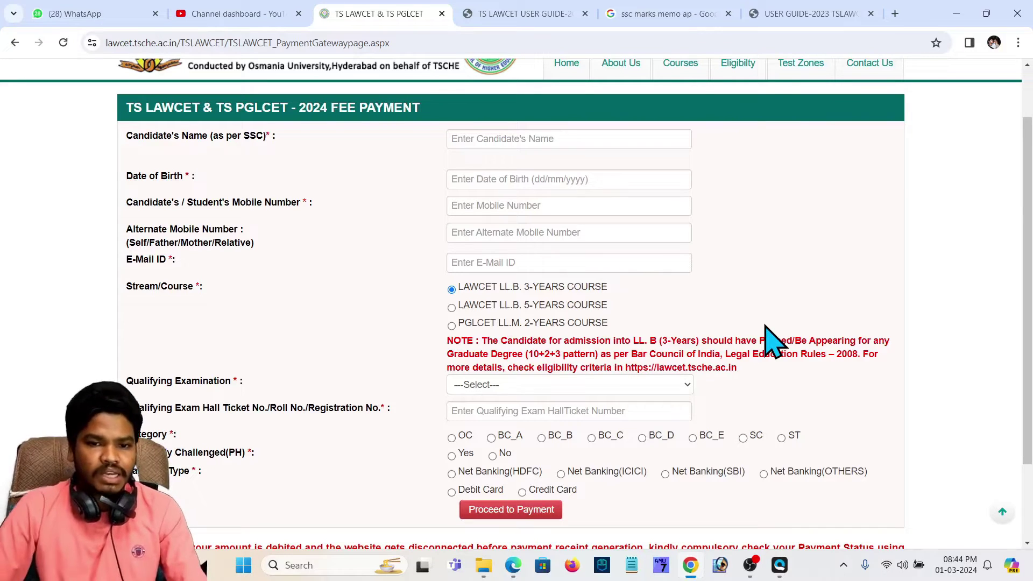
click(600, 306)
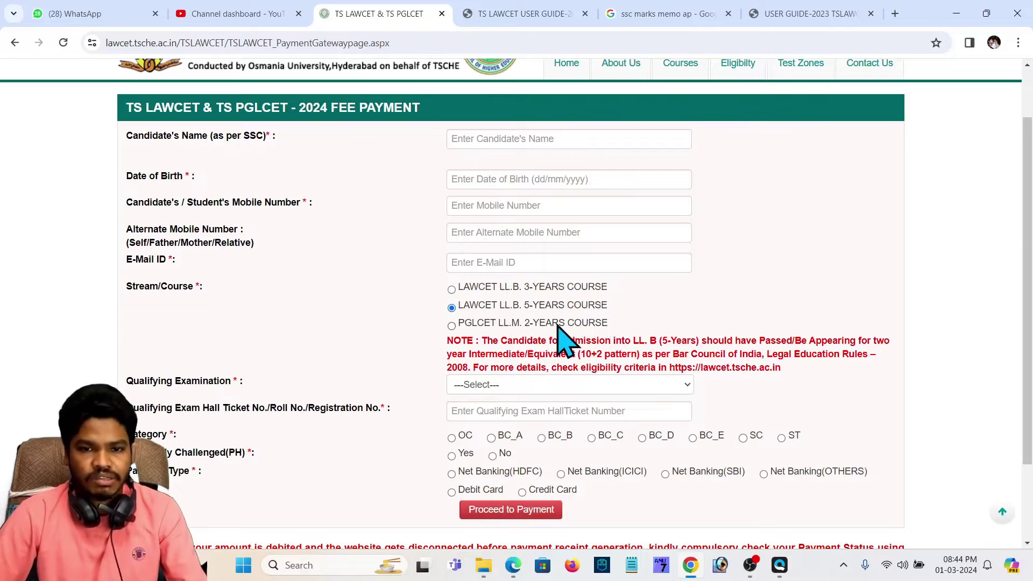
click(557, 324)
click(531, 291)
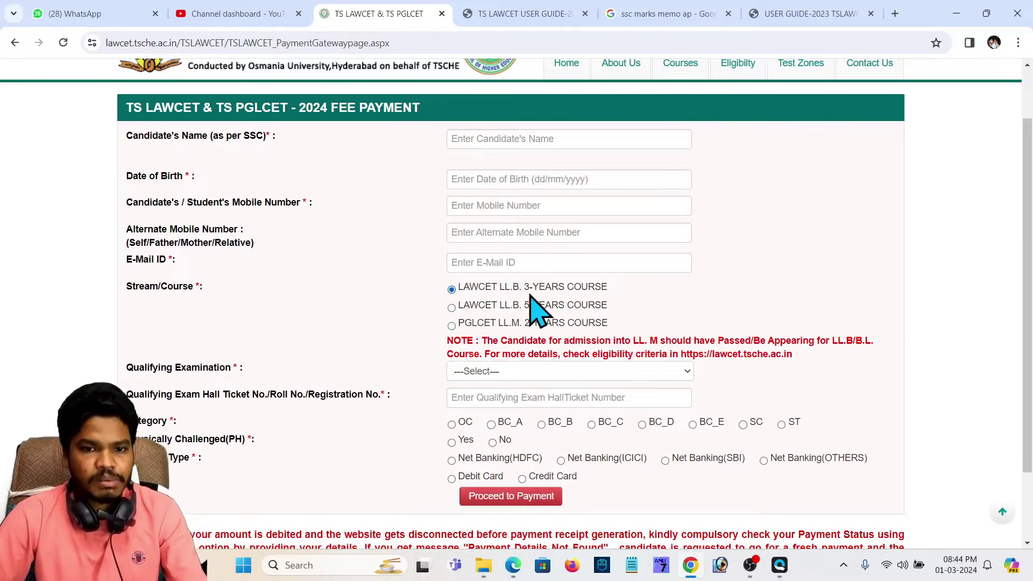
- Review the Qualifying Examination options offered for the LL.B. 3-years course without choosing one
click(499, 384)
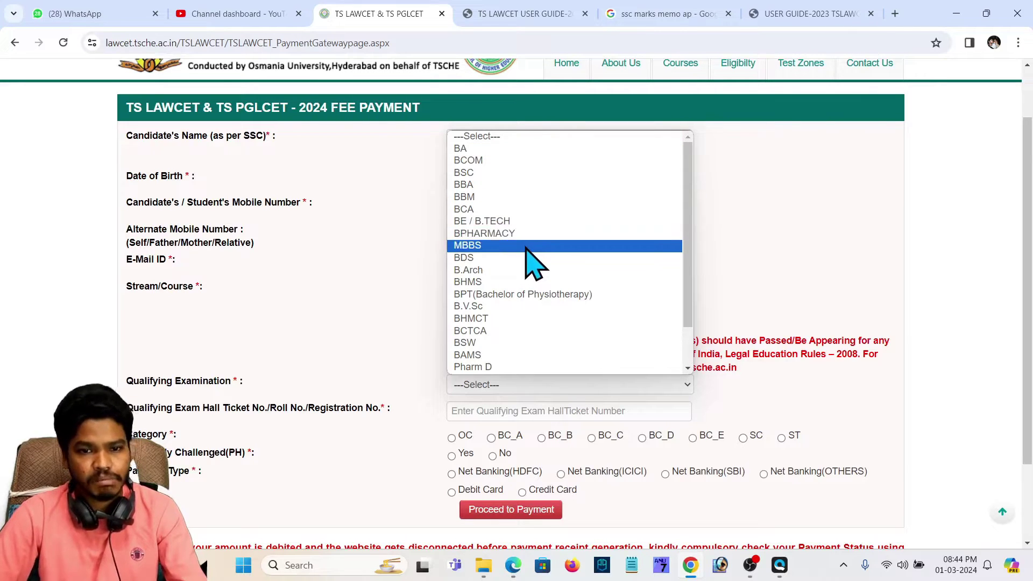
scroll(530, 298, down, 1)
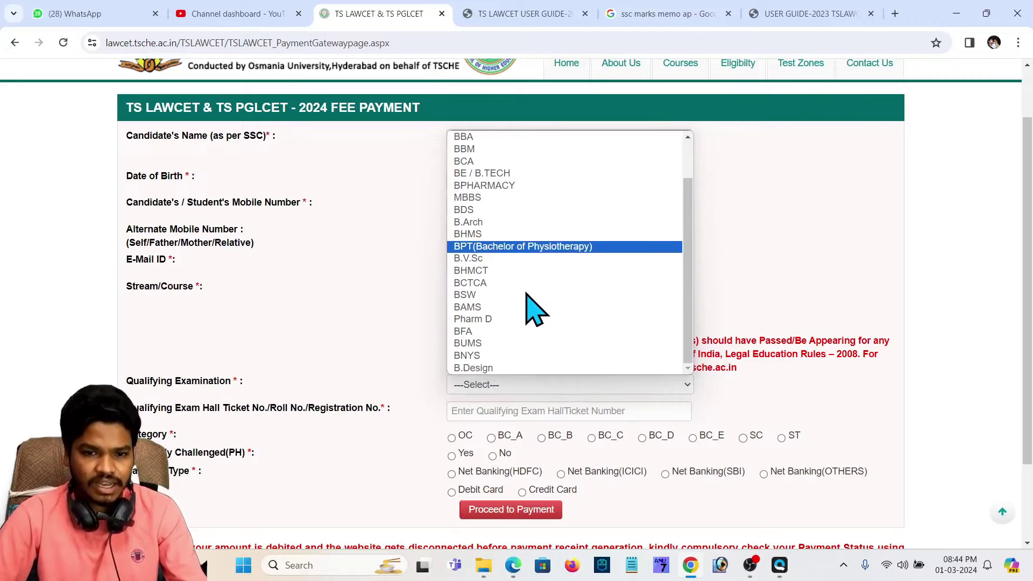
click(403, 295)
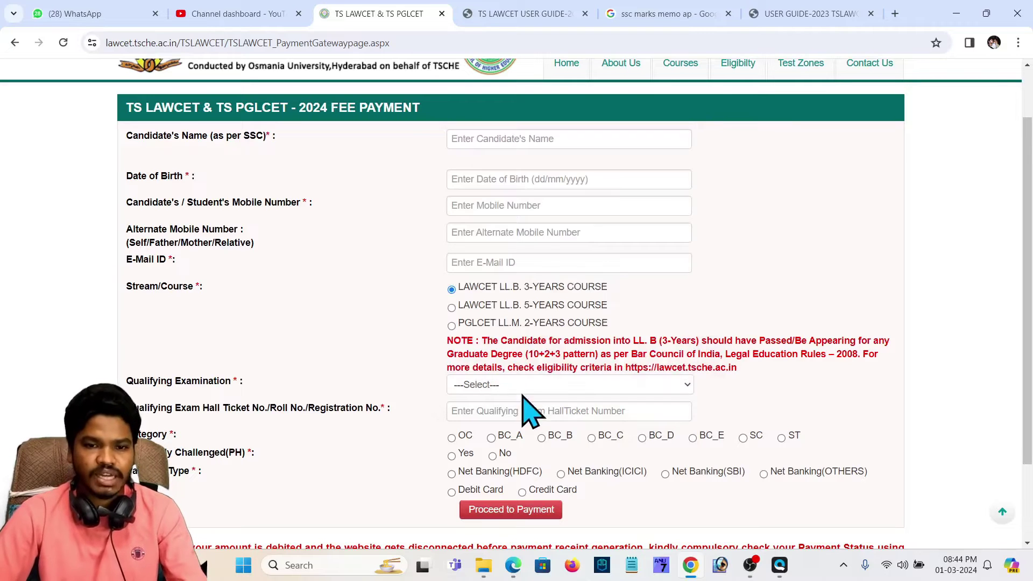
- Switch the Stream/Course to LAWCET LL.B. 5-YEARS COURSE and review its Qualifying Examination options without choosing one
click(491, 305)
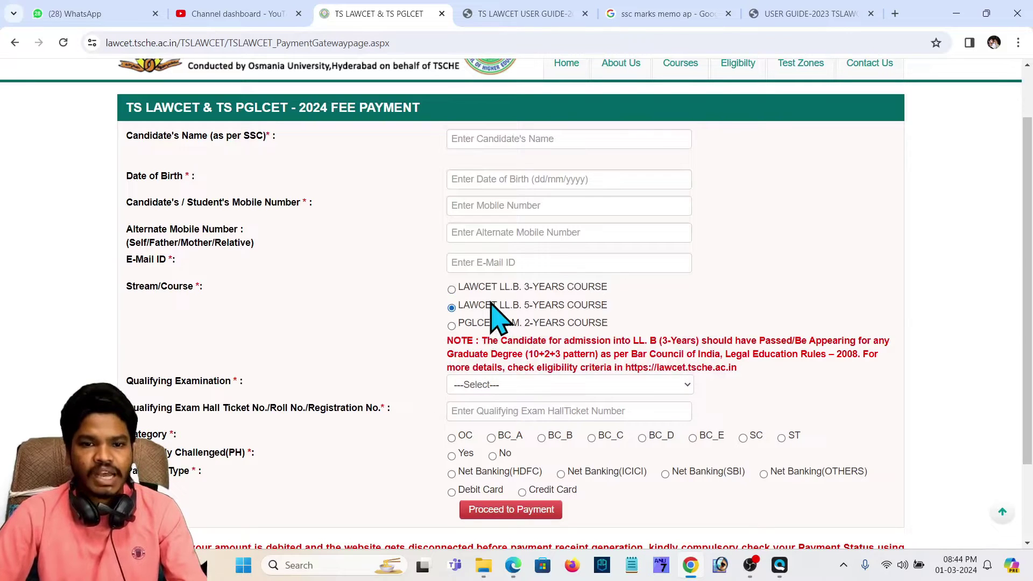
click(515, 386)
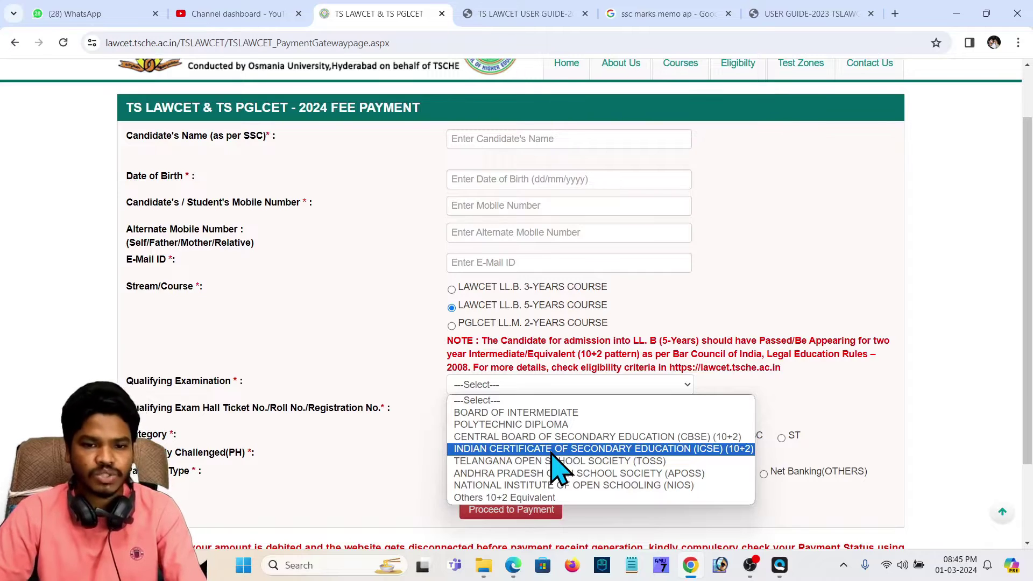
click(431, 381)
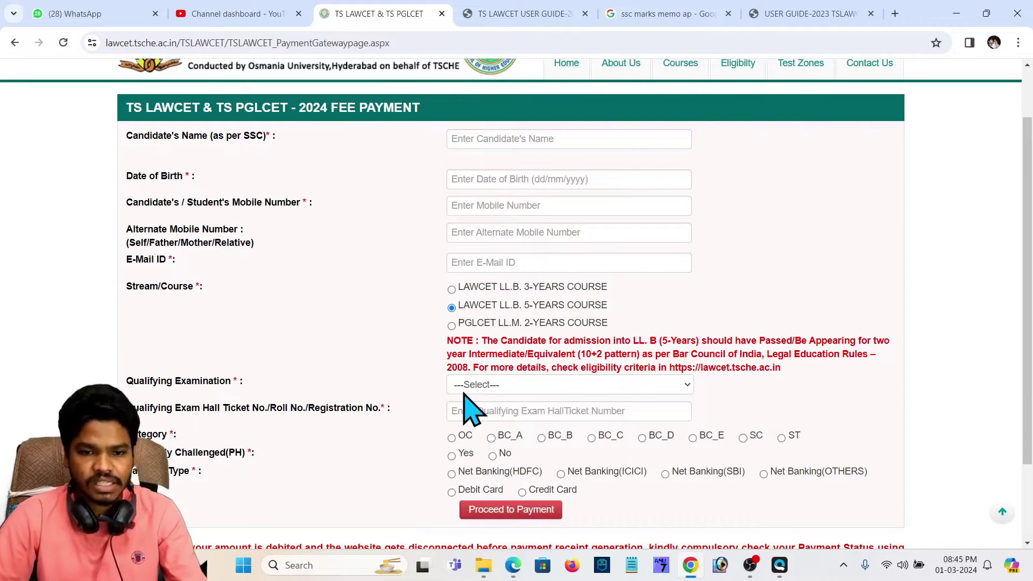
click(451, 307)
click(571, 384)
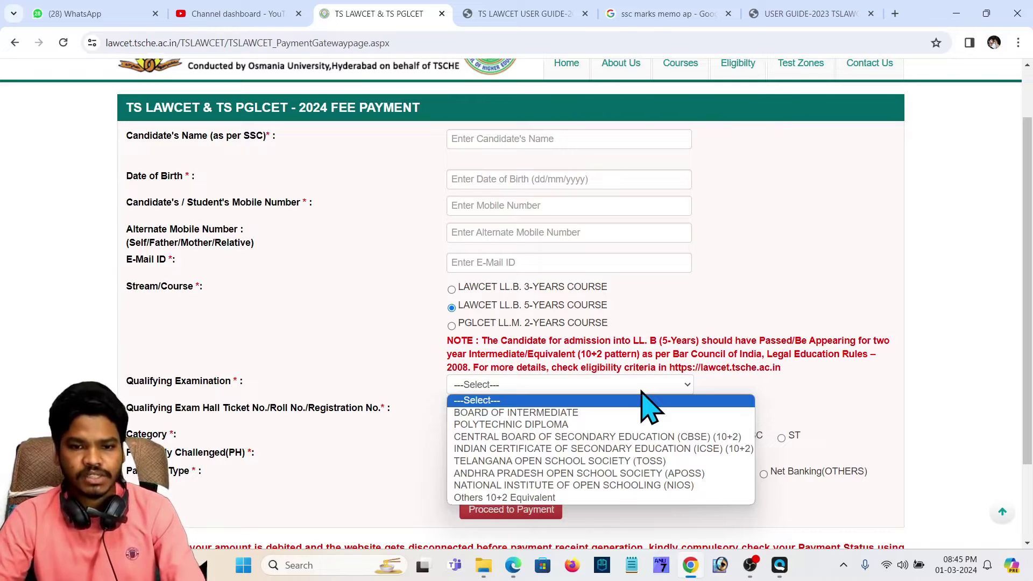
click(554, 284)
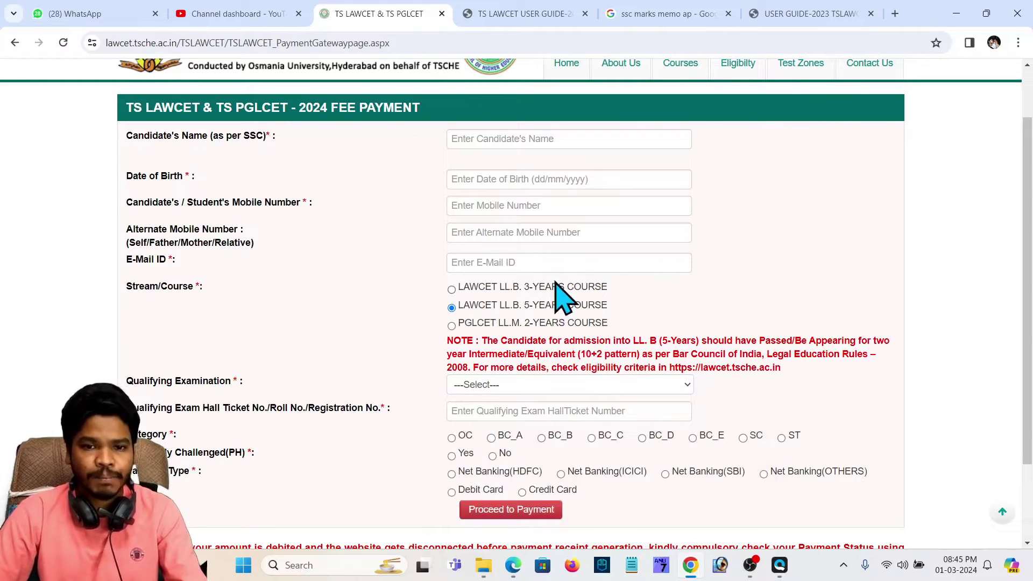
- Set the Stream/Course to LAWCET LL.B. 3-YEARS COURSE and look over its Qualifying Examination options and the hall ticket number field
click(555, 284)
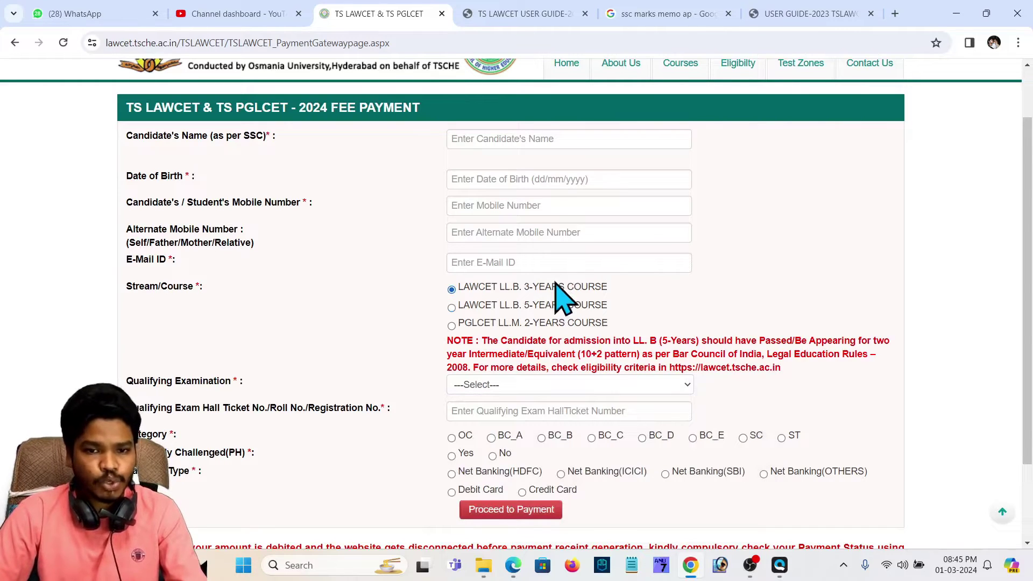
click(521, 384)
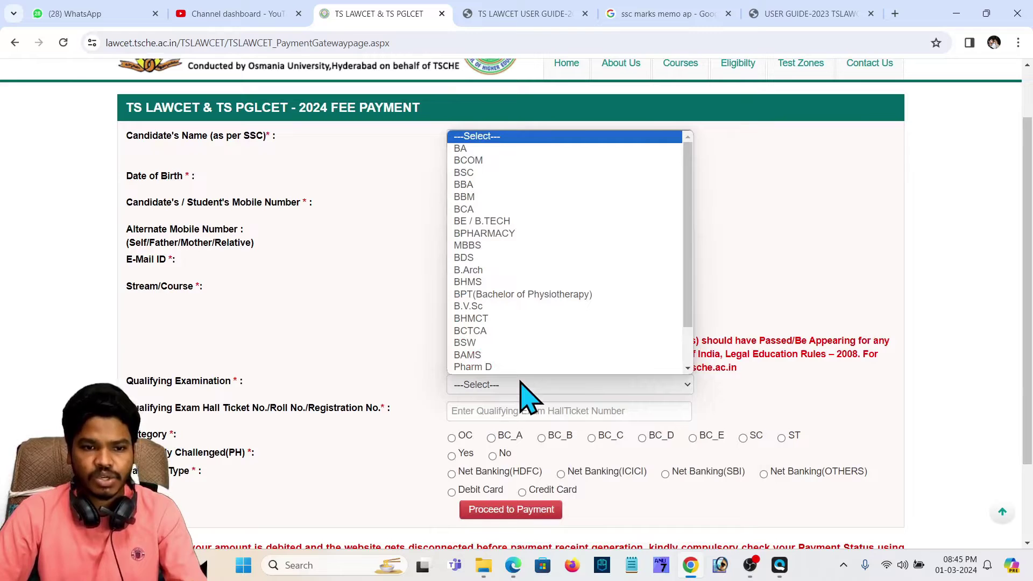
click(363, 356)
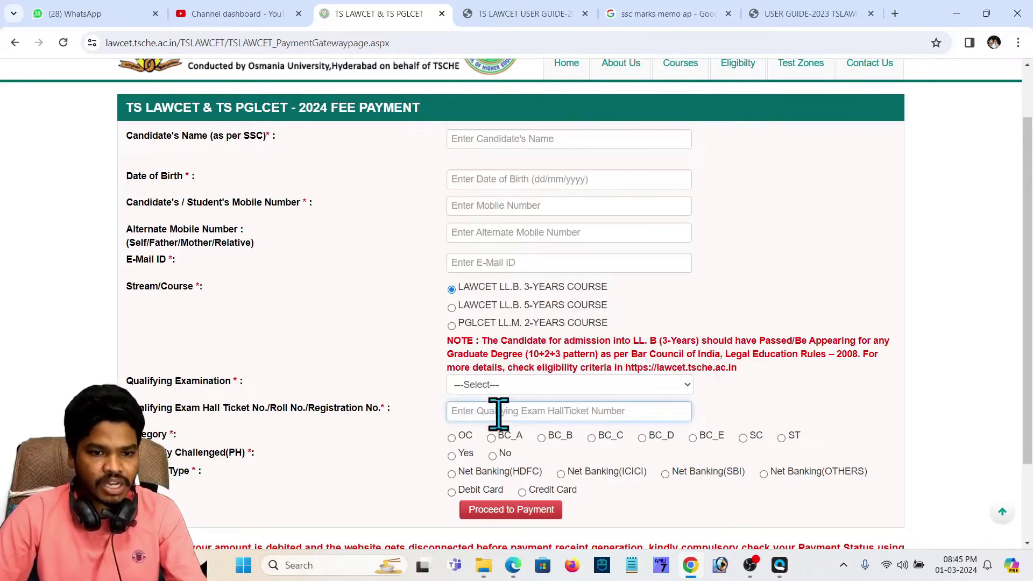
click(301, 414)
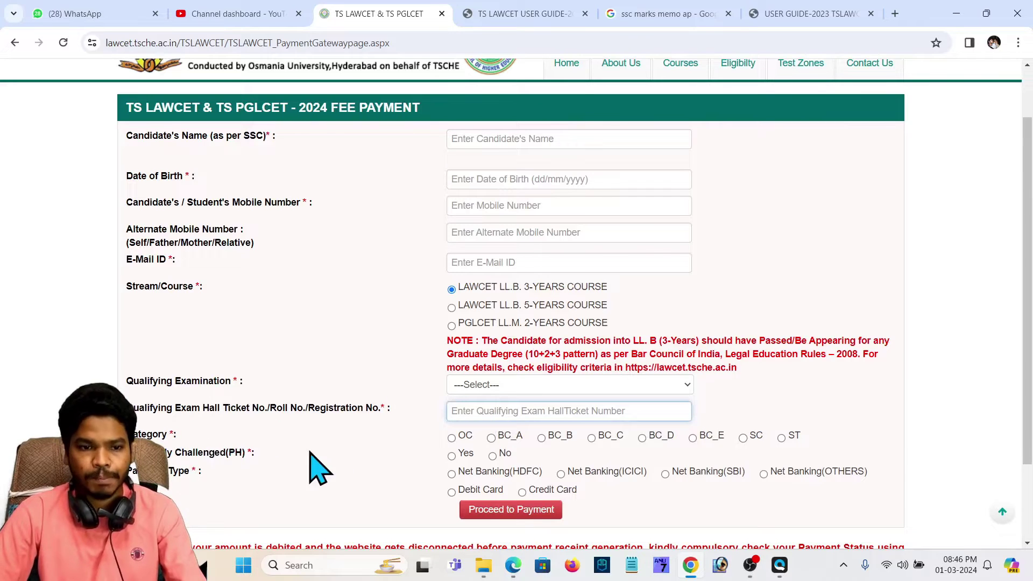
- Choose category BC_E, Physically Challenged No and payment type Credit Card, and try to proceed to payment with the other details blank
scroll(454, 358, down, 2)
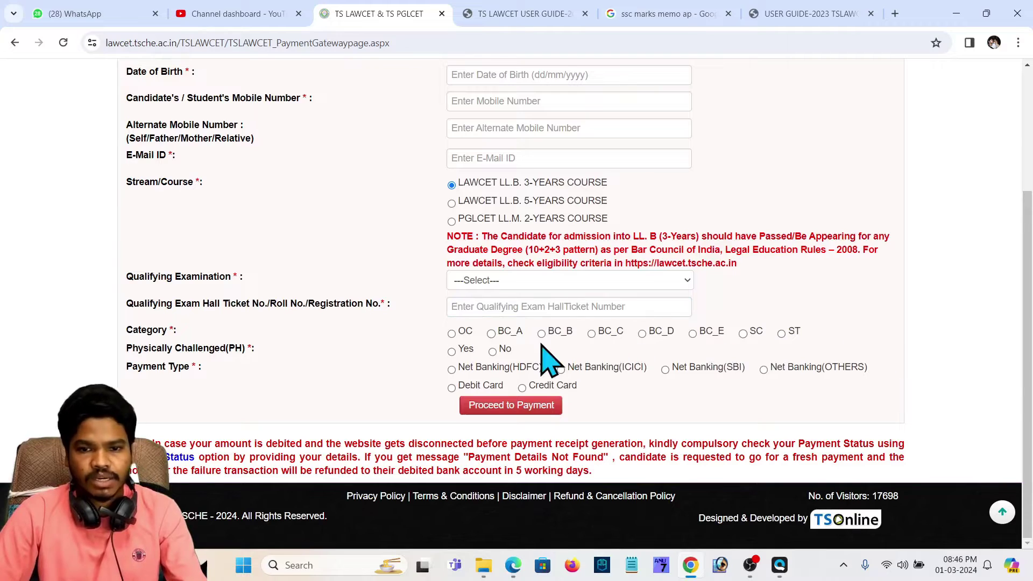
click(491, 334)
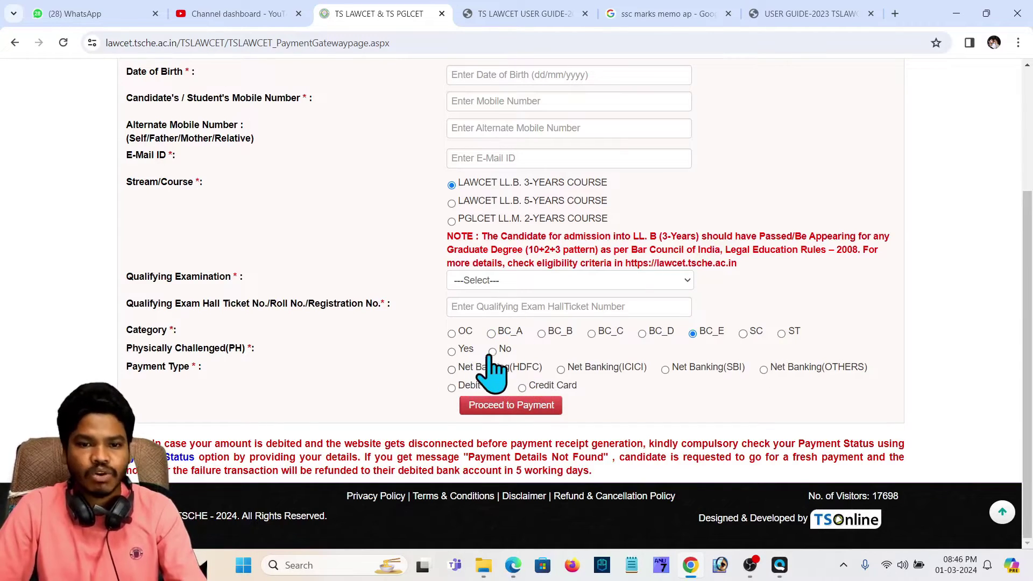
click(492, 353)
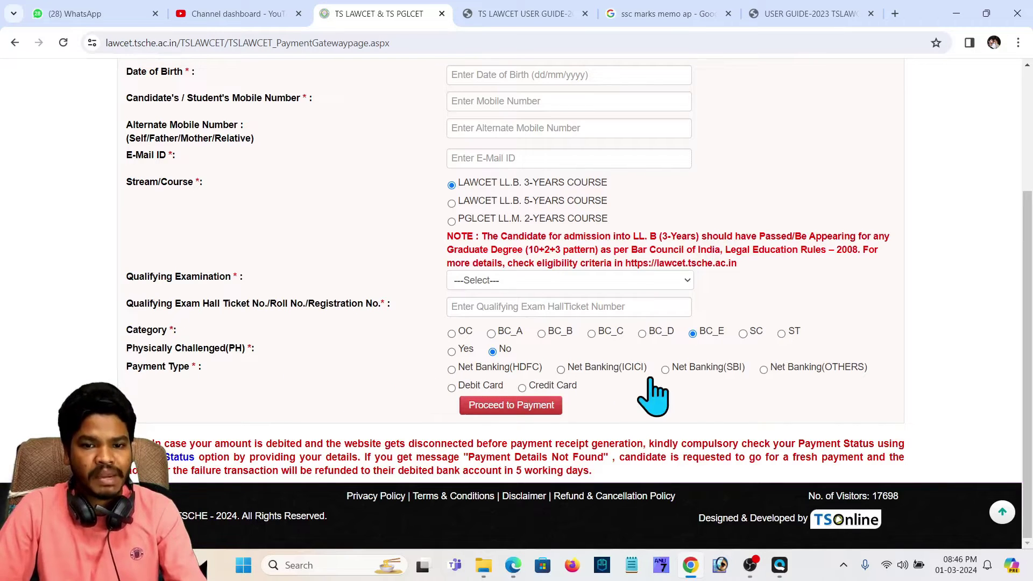
click(540, 388)
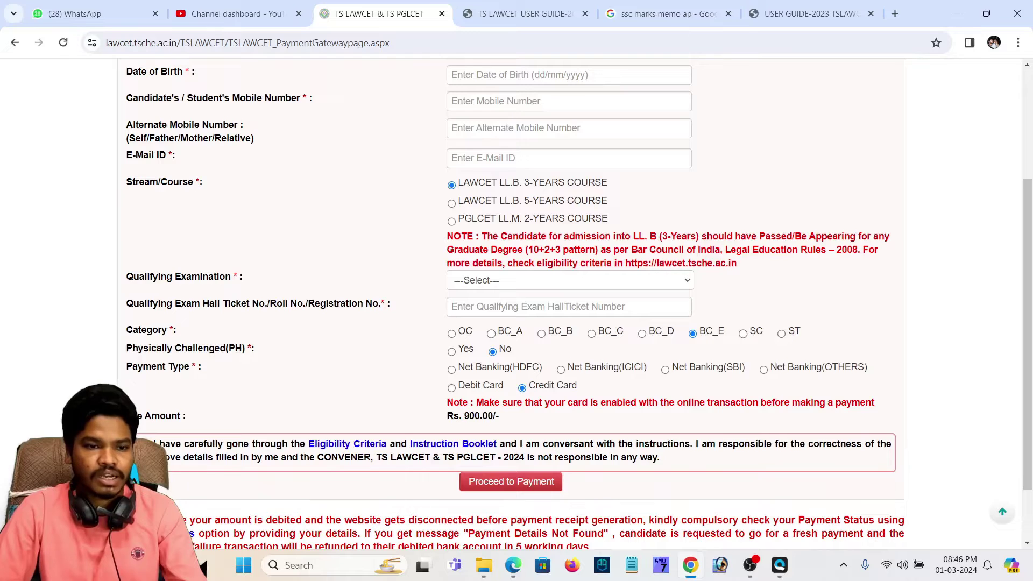
click(476, 484)
click(633, 209)
- Open the Payment Status page and try checking the status with the hall ticket and mobile number fields left blank
scroll(578, 419, down, 2)
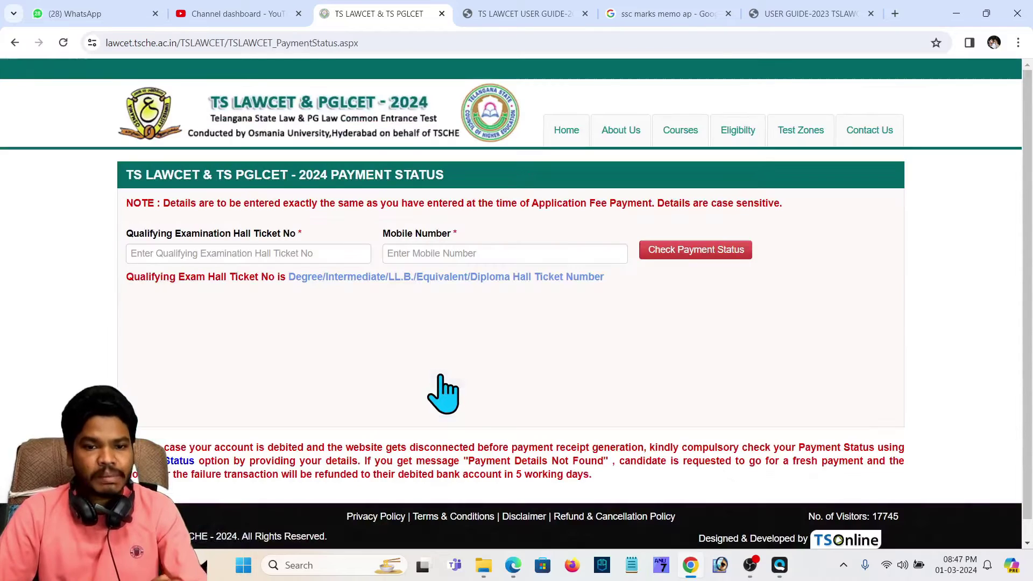
click(295, 253)
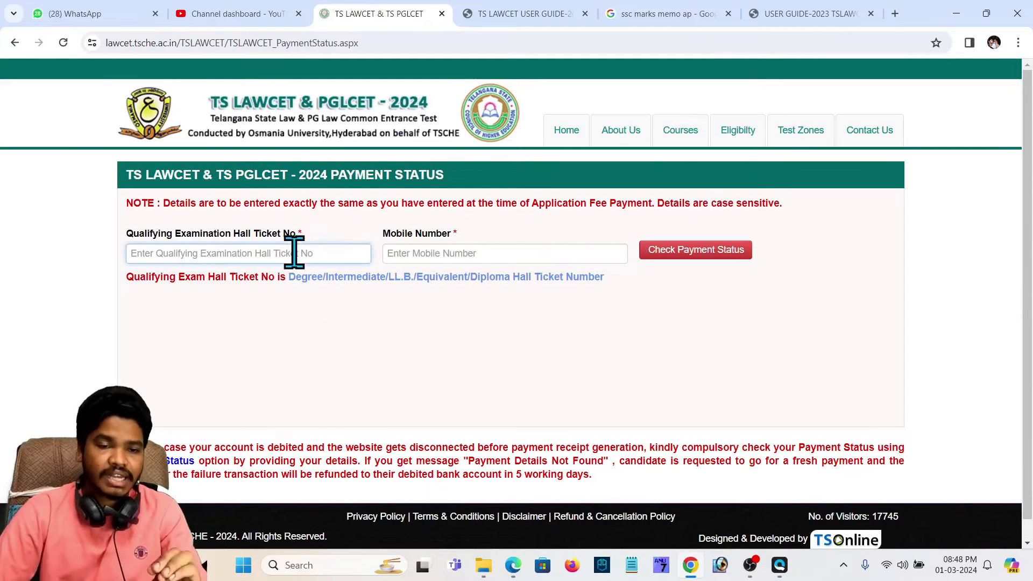
click(560, 256)
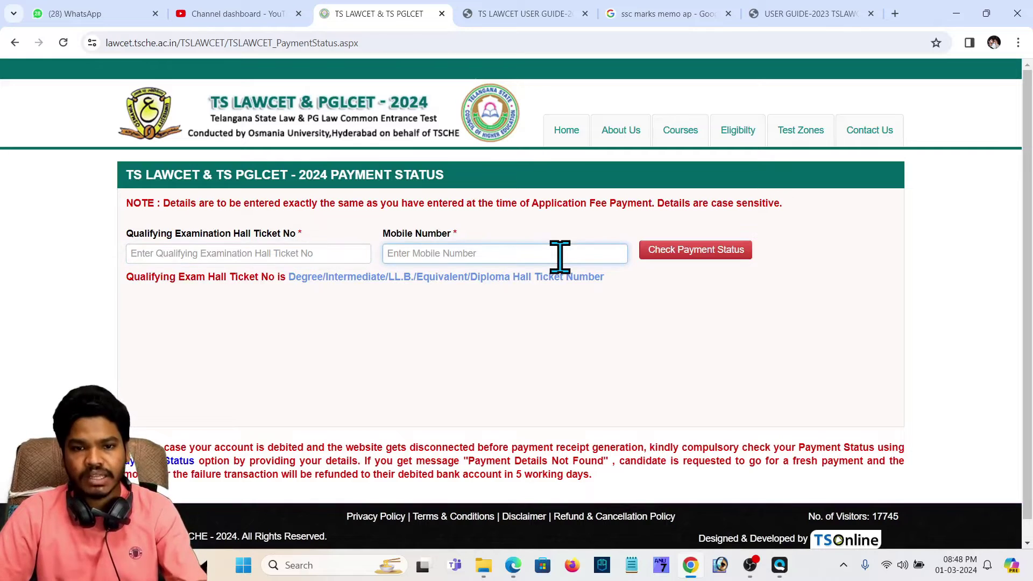
click(721, 256)
click(636, 145)
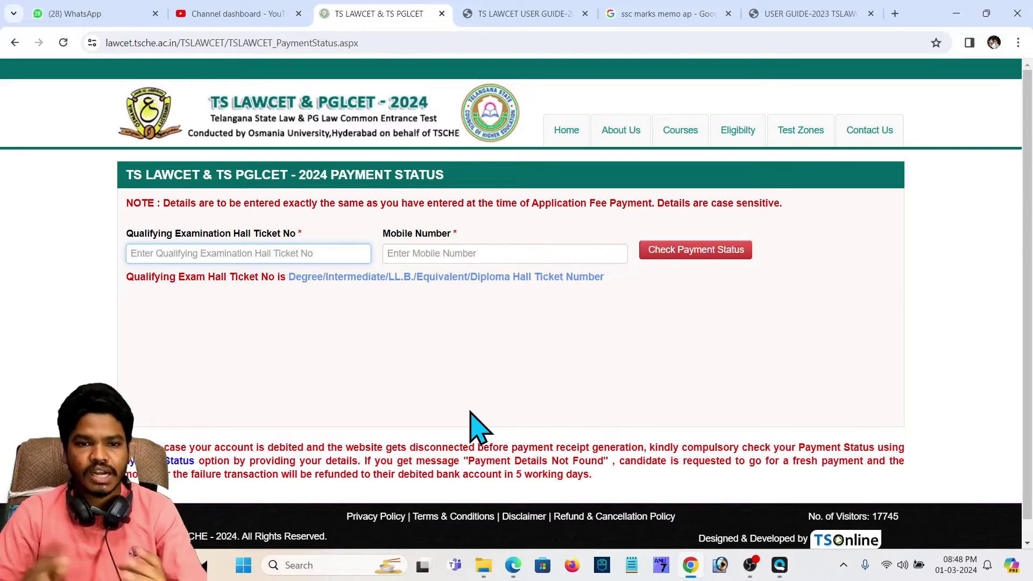
click(470, 251)
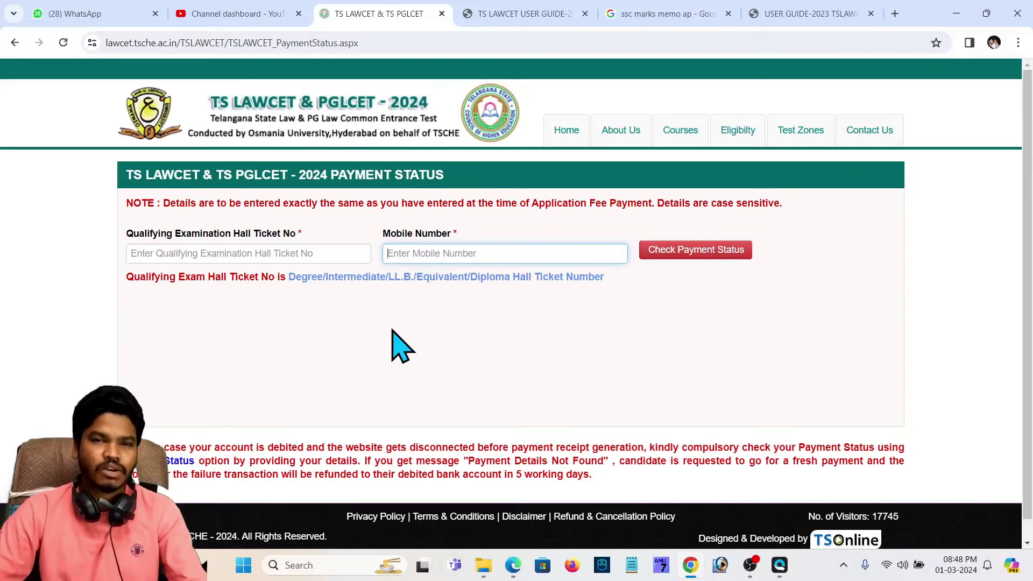
- Open STEP 2: Fill Application Form from the home page and go through its four login fields without filling them in
key(alt+Left)
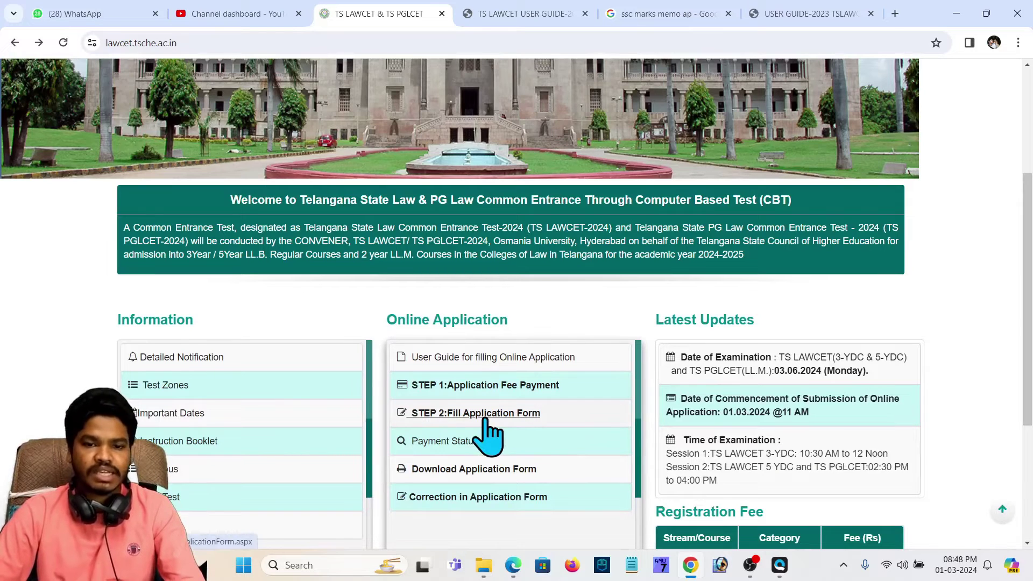
click(488, 413)
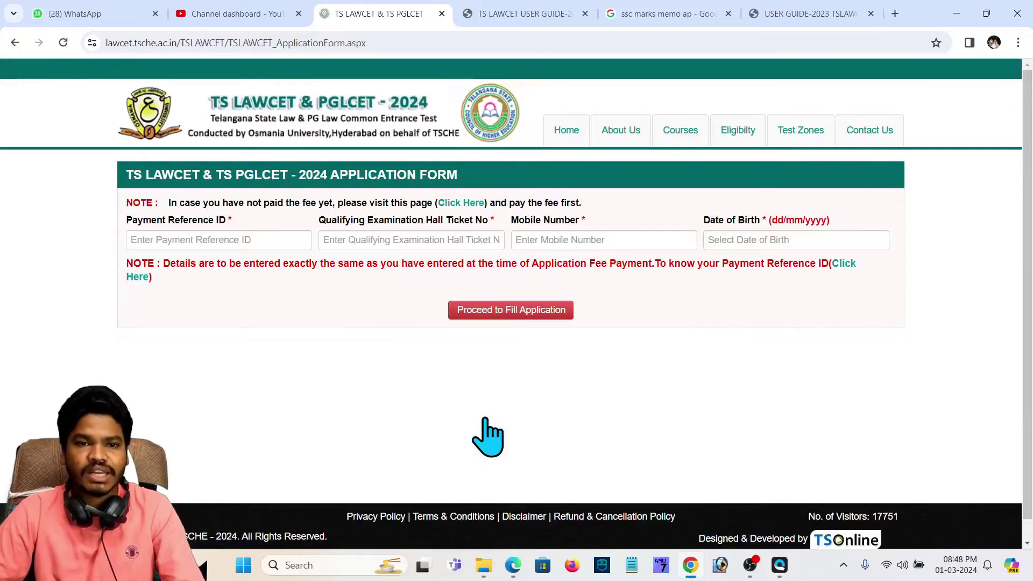
click(257, 242)
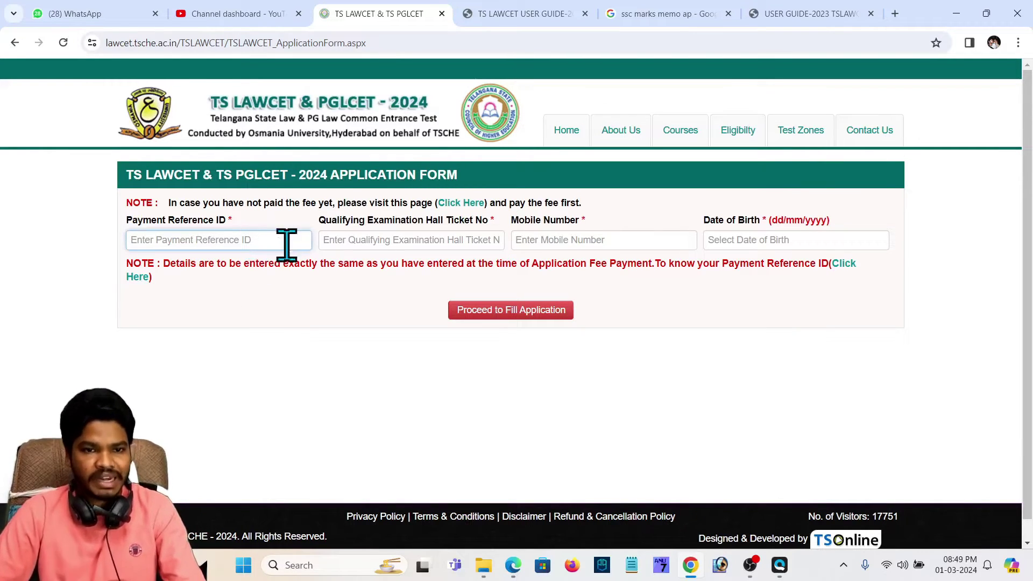
click(409, 241)
click(605, 237)
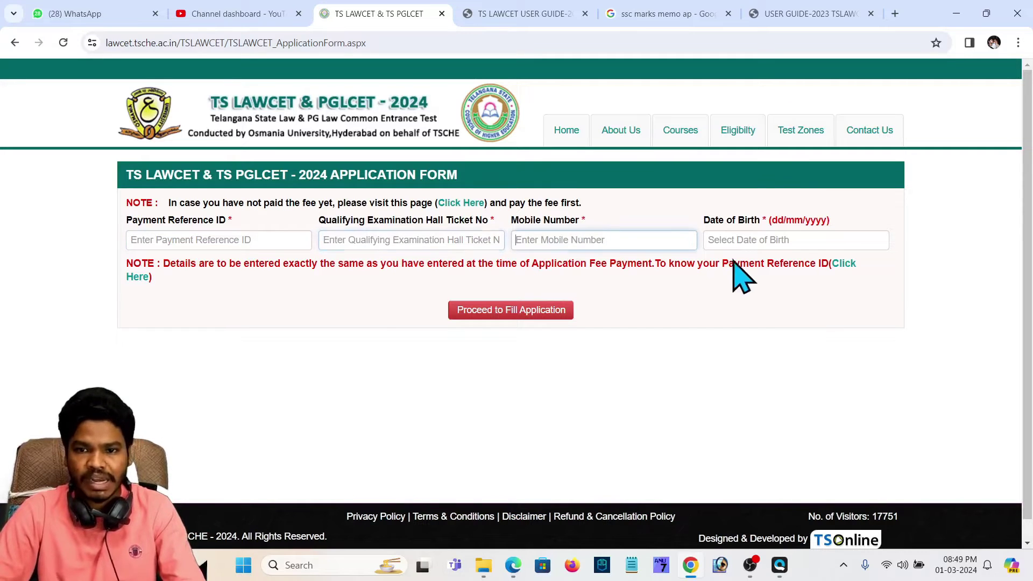
click(766, 243)
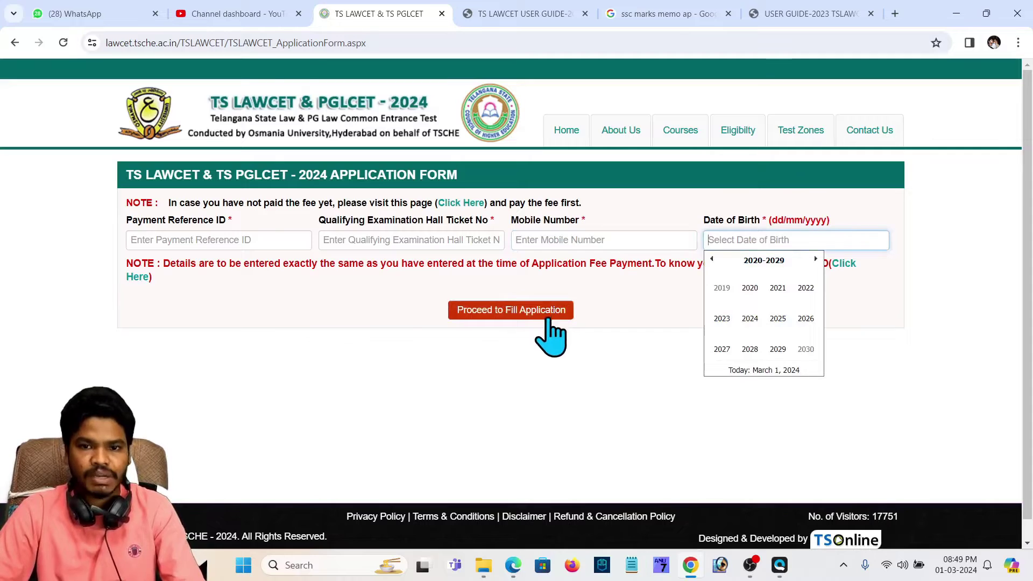
click(556, 344)
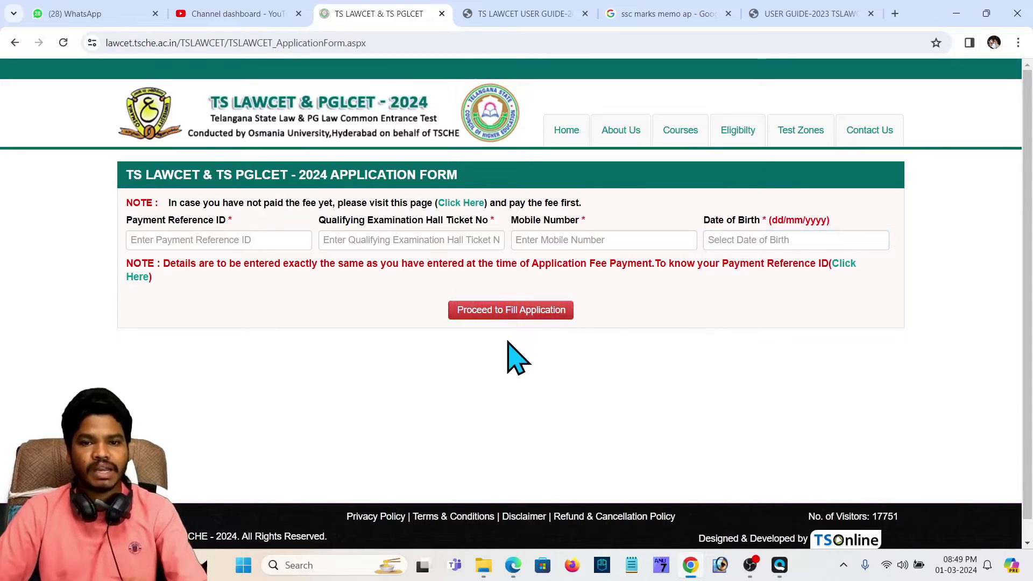
- Switch to the USER GUIDE-2023 TSLAWCET PDF and review its instructions for opening and proceeding to the STEP 2 application form
click(832, 16)
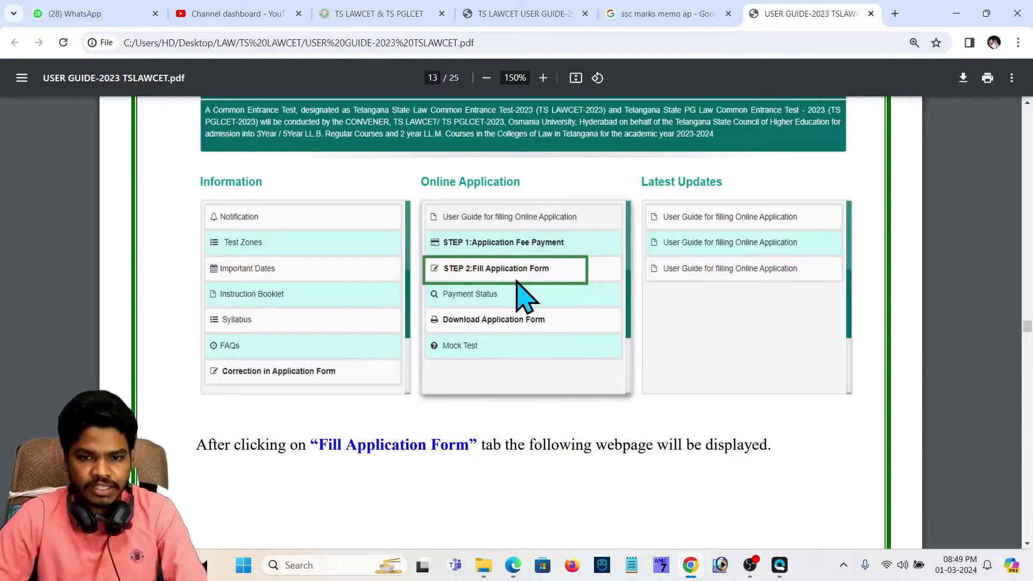
scroll(577, 289, down, 10)
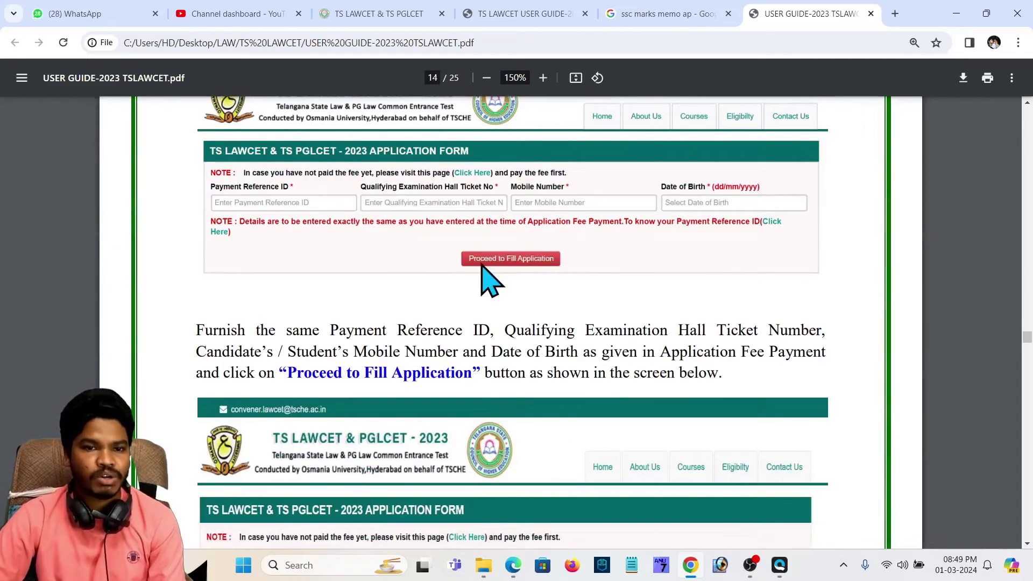
scroll(548, 271, down, 1)
scroll(548, 271, down, 5)
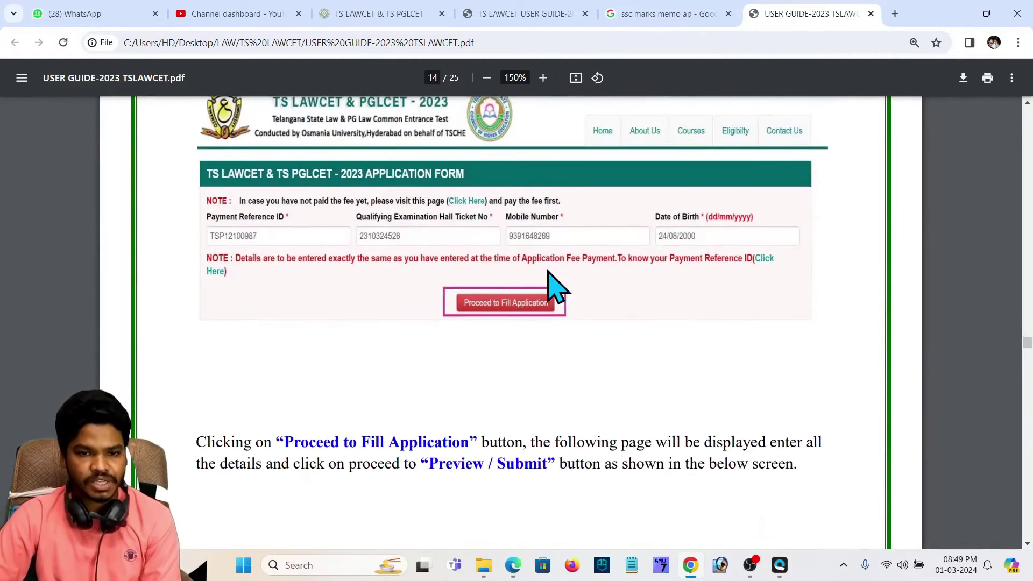
scroll(449, 285, down, 5)
scroll(449, 296, down, 3)
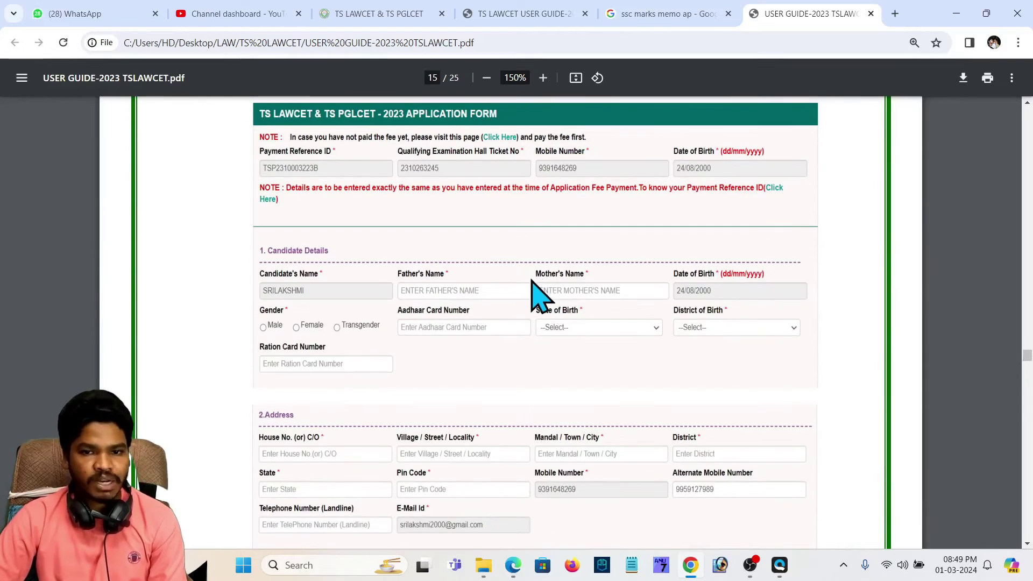
- Go through the Candidate Details and Address sections of the sample application form in the user guide
scroll(351, 276, down, 1)
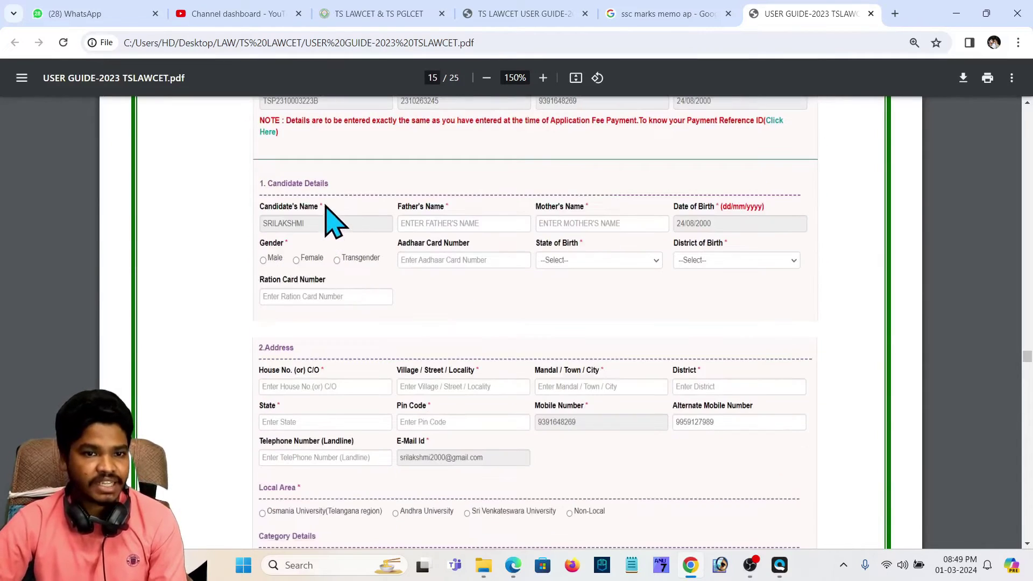
scroll(326, 215, down, 1)
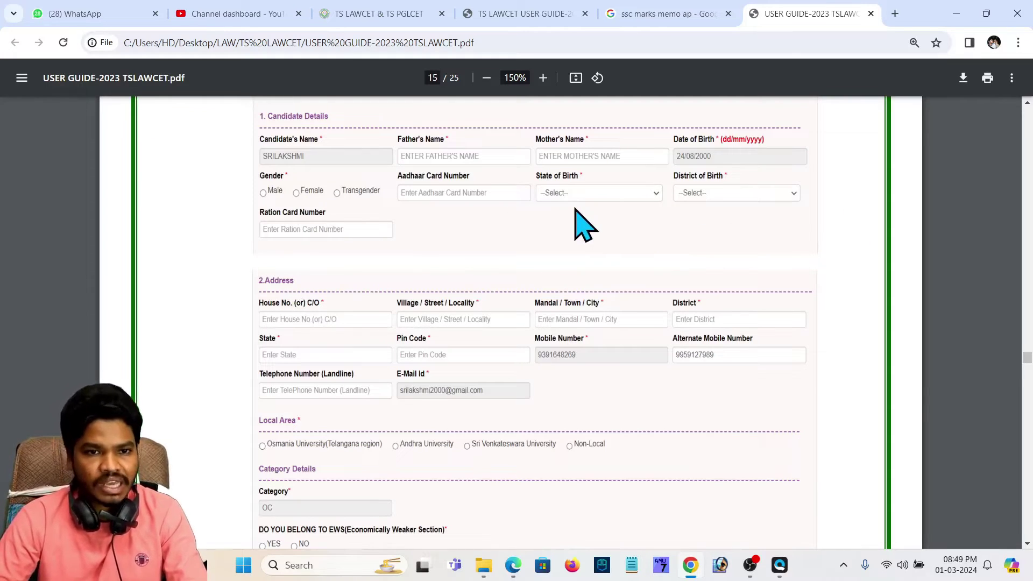
scroll(455, 260, down, 1)
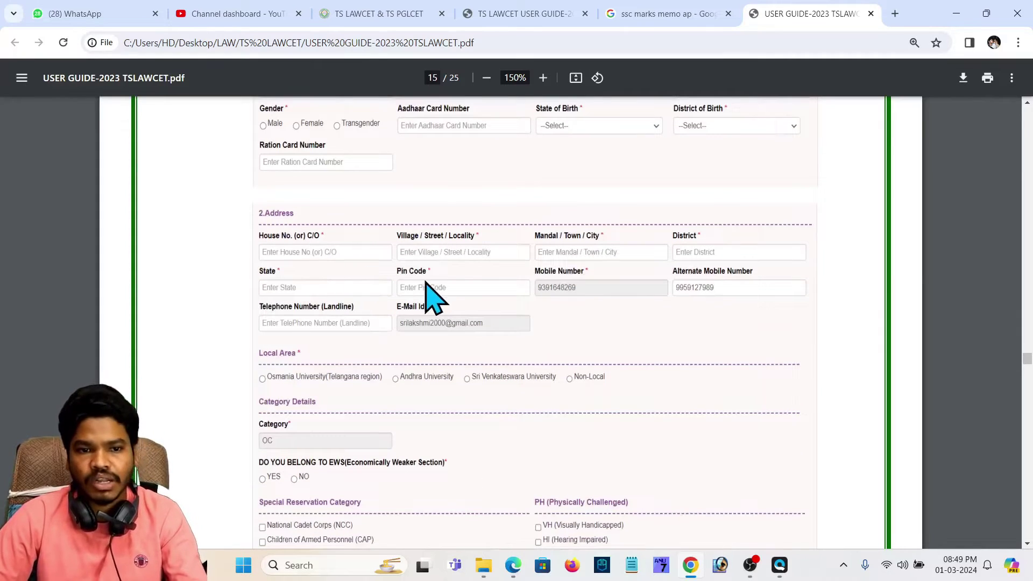
scroll(357, 362, down, 2)
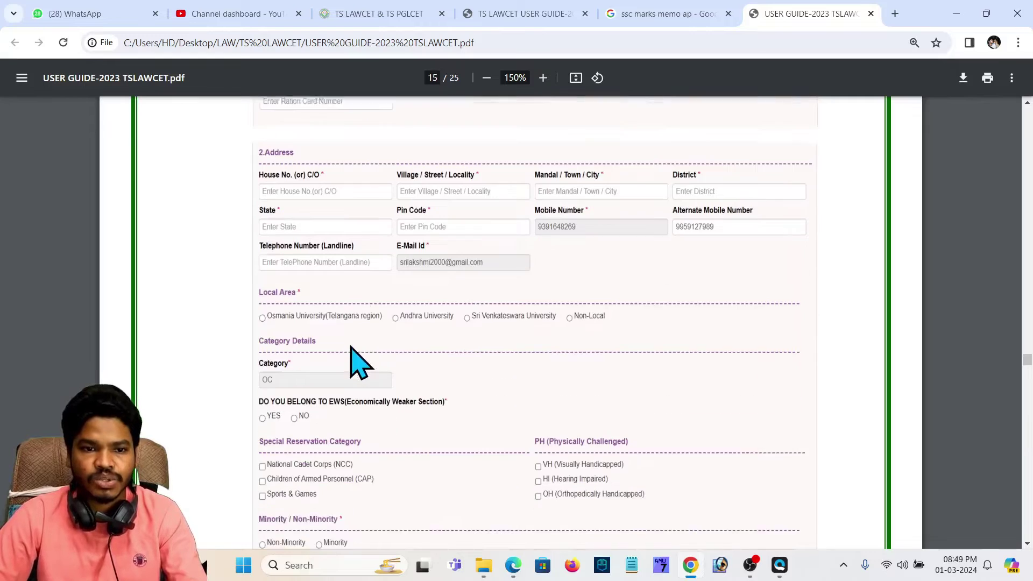
- Enlarge the guide to 175% and review the Local Area, Category Details, Special Reservation, Physically Challenged and Minority options
click(542, 78)
scroll(375, 300, down, 1)
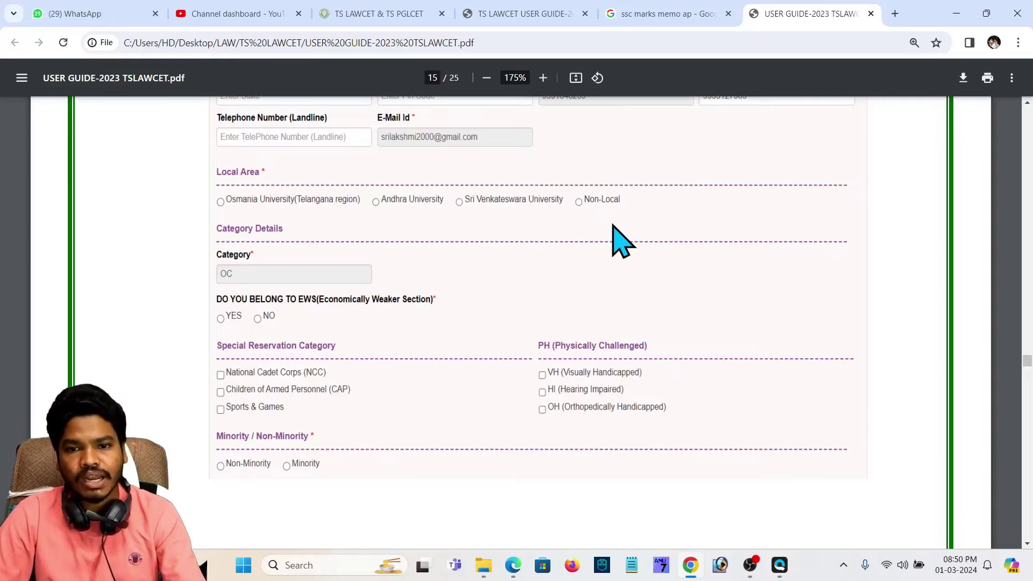
scroll(323, 291, down, 1)
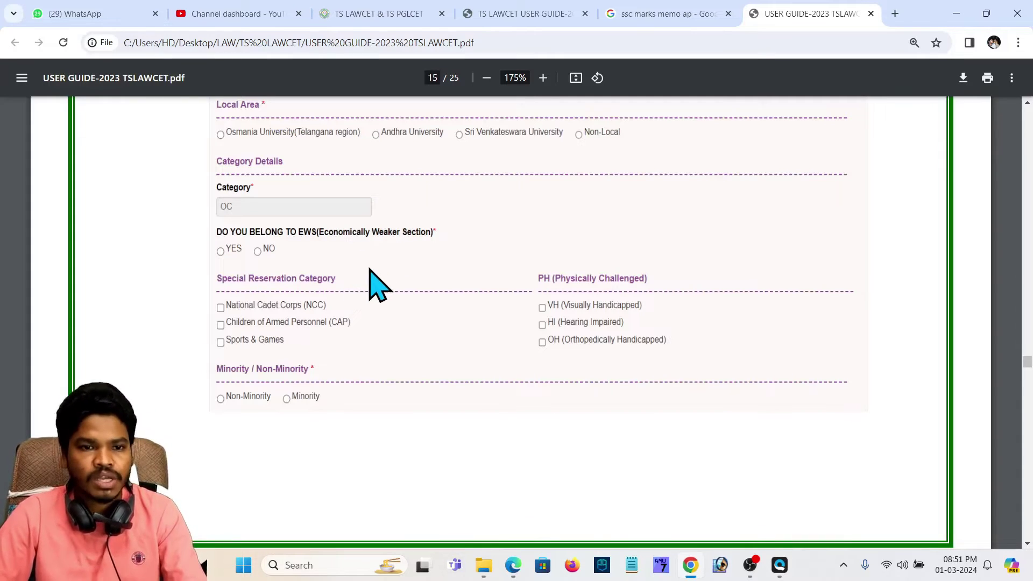
scroll(369, 282, down, 1)
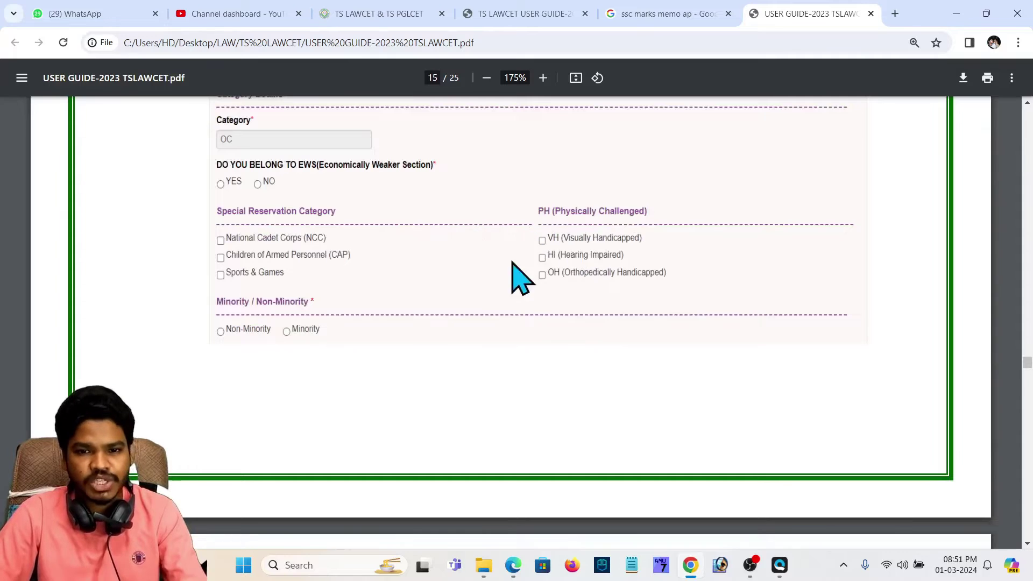
scroll(423, 262, down, 1)
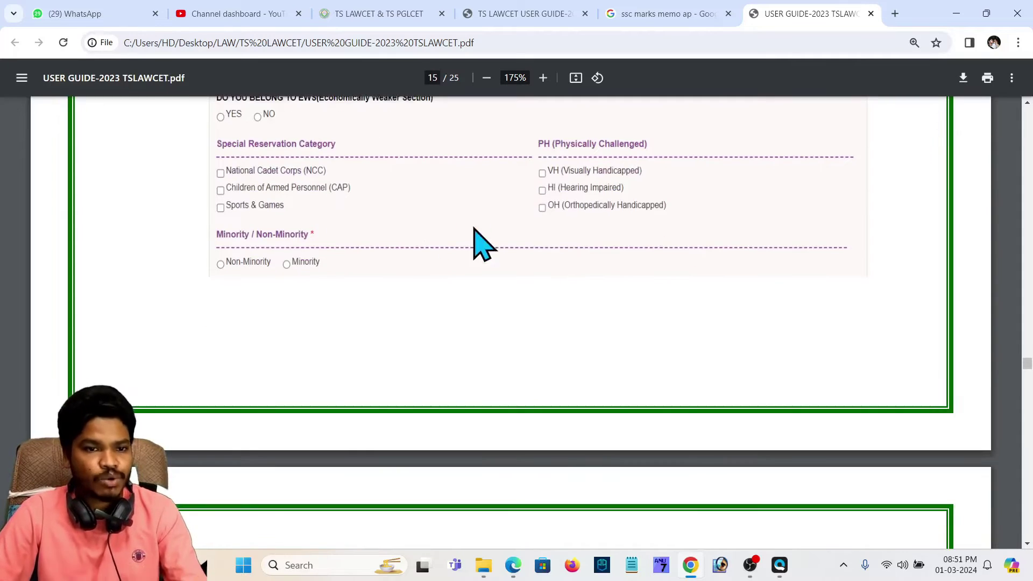
scroll(471, 238, down, 1)
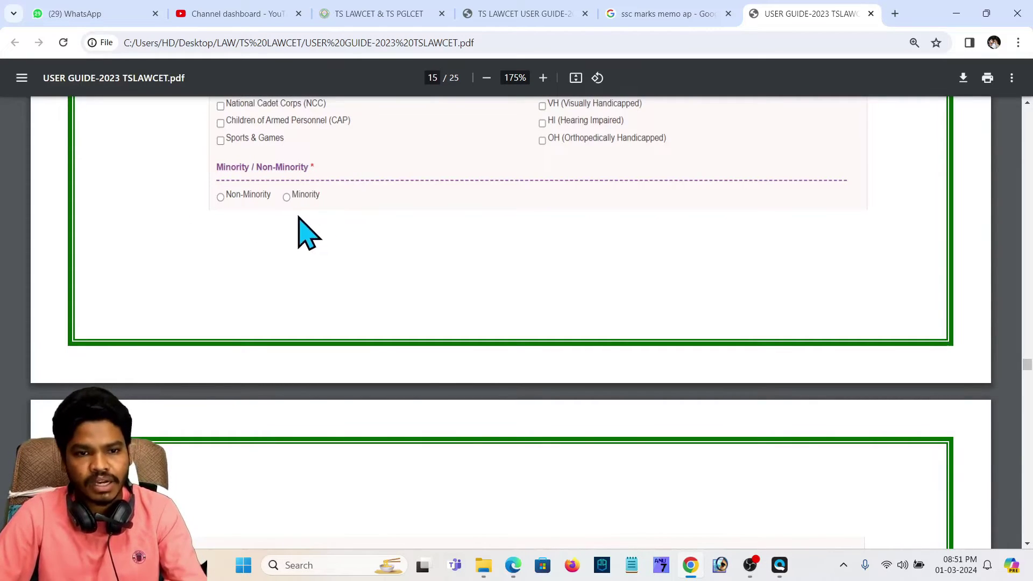
- Look over the Annual Income of Parents options and the Candidate Bank Details fields in the sample form
scroll(335, 221, down, 4)
scroll(341, 230, down, 2)
scroll(266, 247, up, 1)
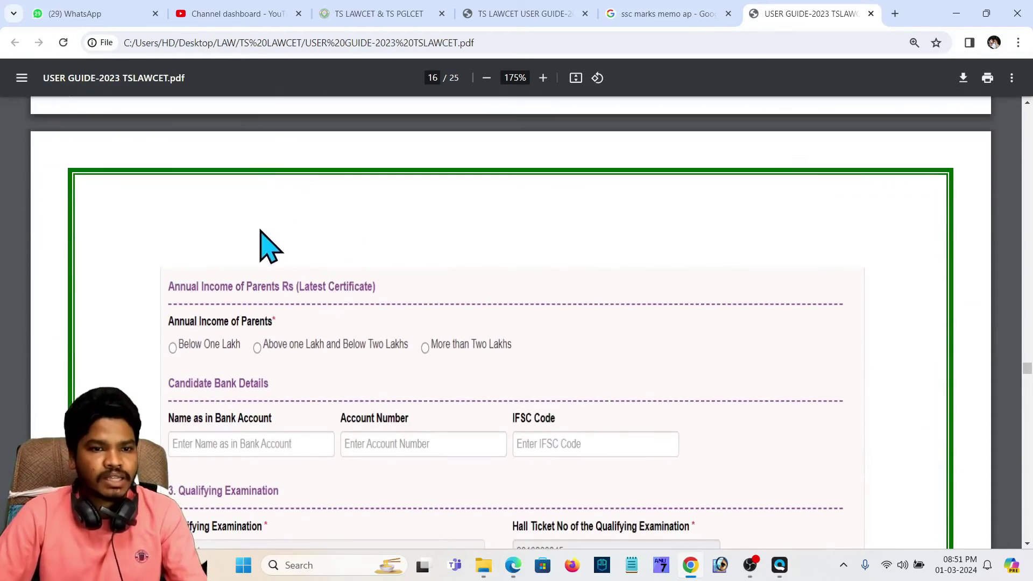
scroll(448, 296, down, 1)
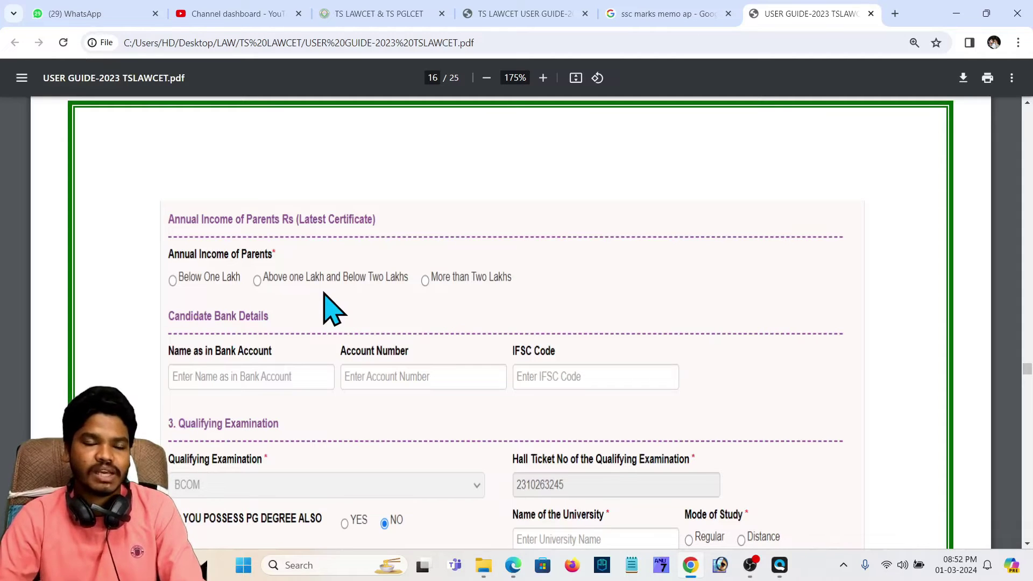
scroll(377, 293, down, 3)
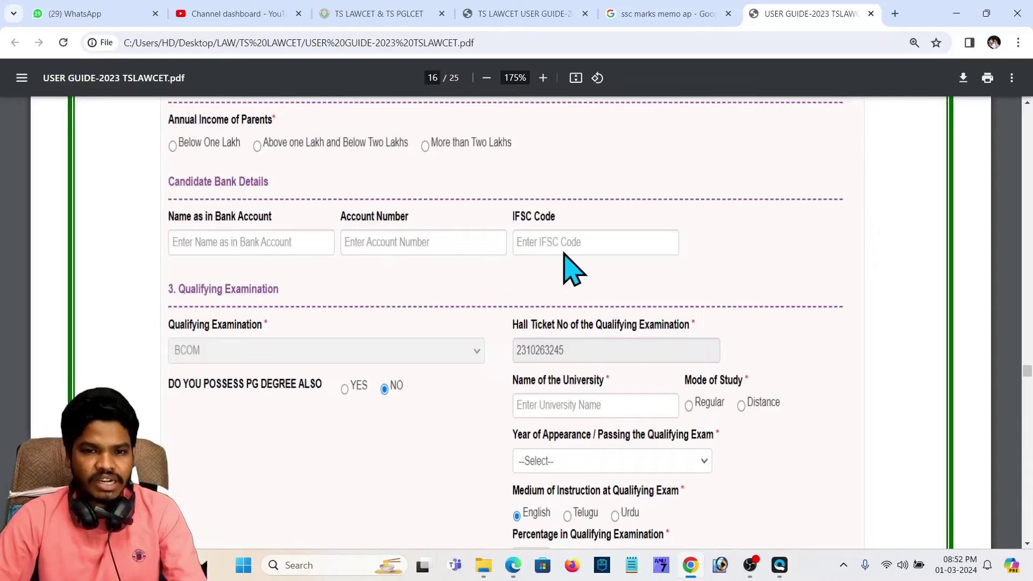
- Examine the Qualifying Examination, Intermediate, SSC and Place of Study fields of the sample form
scroll(442, 277, down, 1)
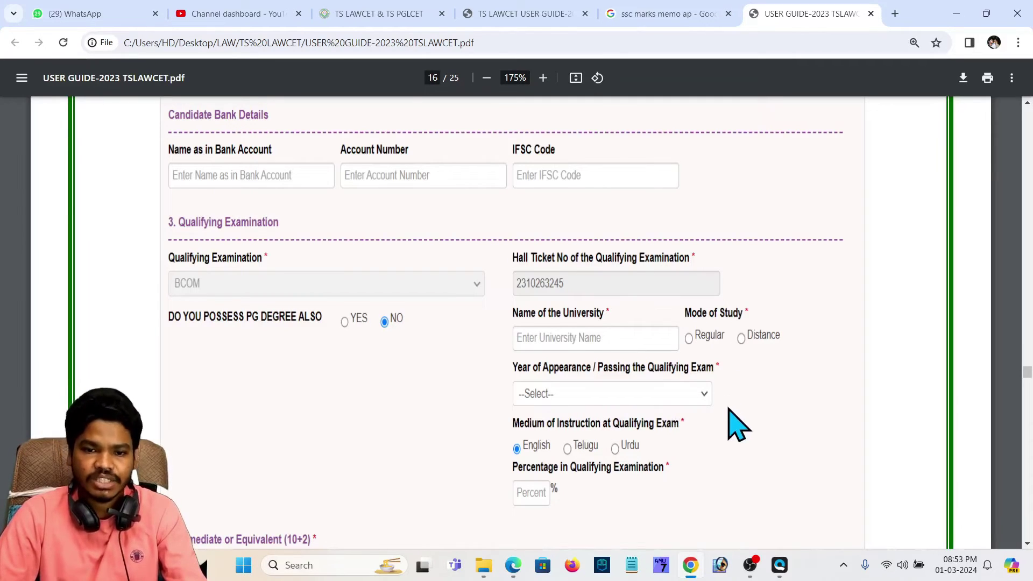
scroll(734, 419, down, 5)
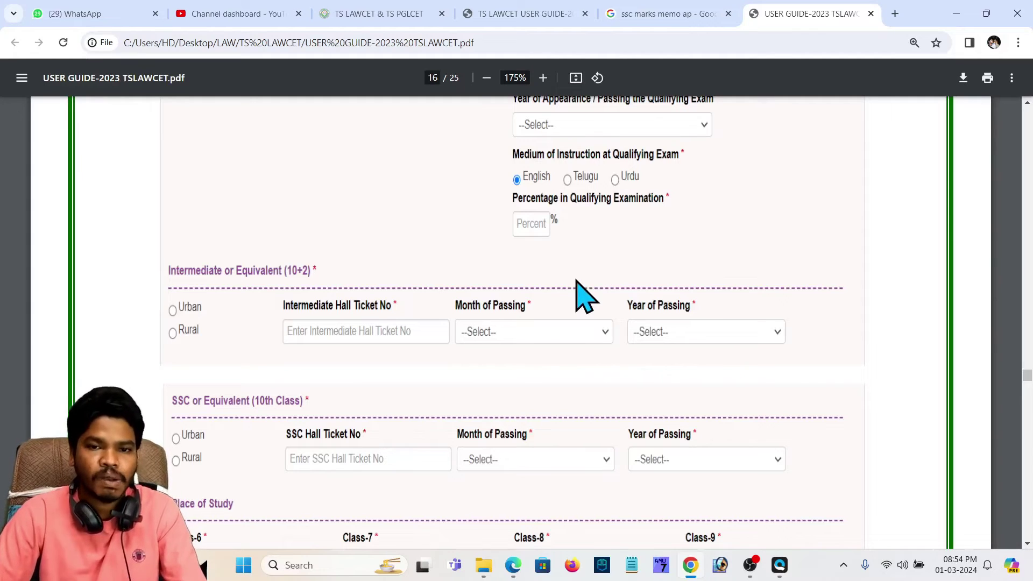
scroll(291, 322, down, 1)
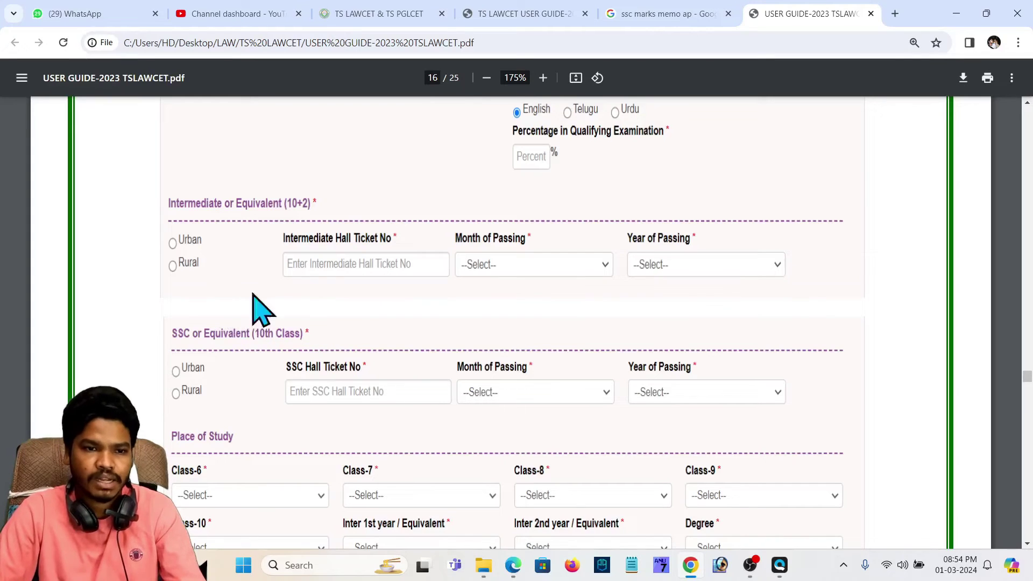
scroll(344, 318, down, 2)
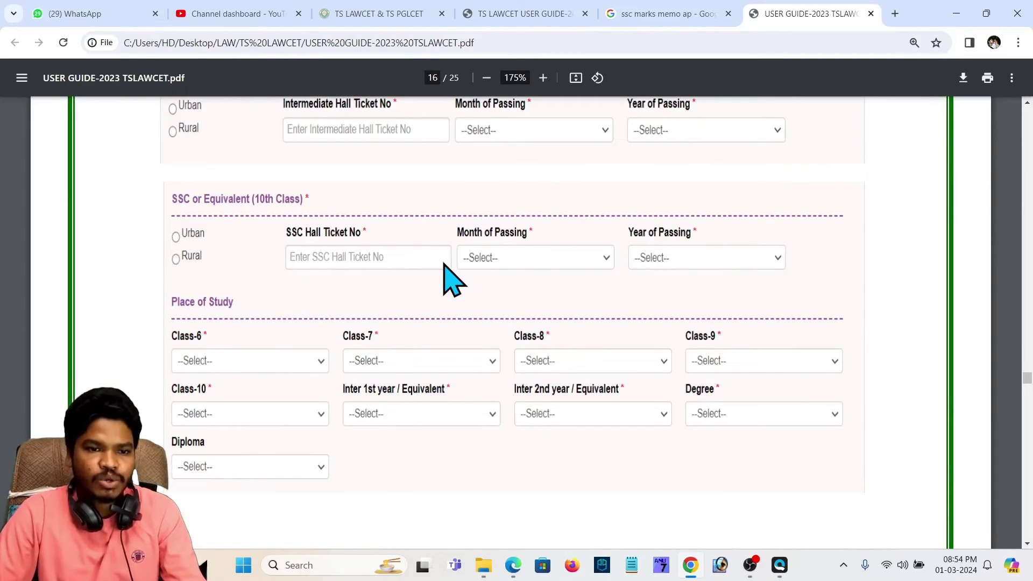
scroll(436, 272, down, 1)
scroll(272, 299, down, 1)
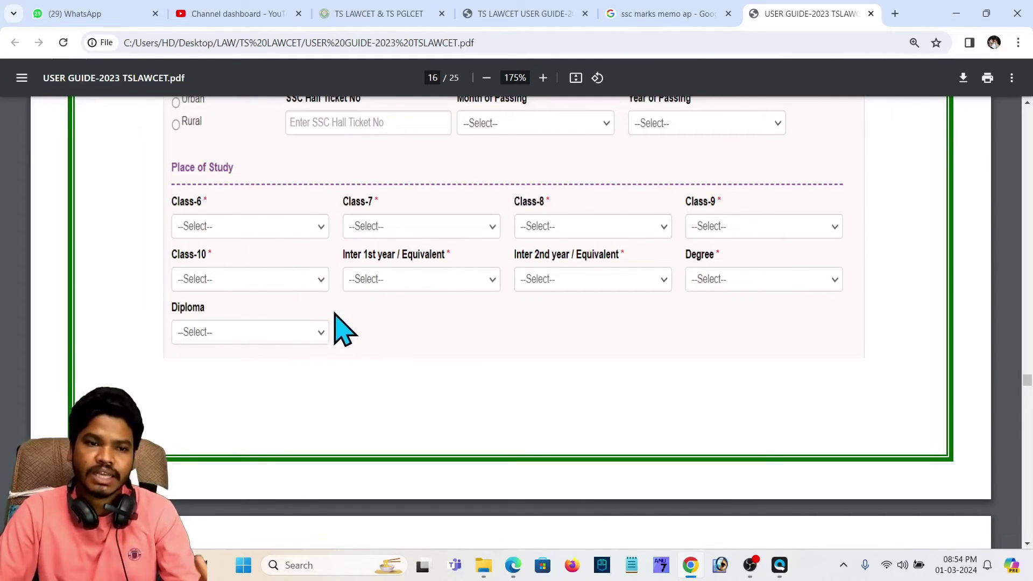
- Review the entrance test, test centre preference, photo and signature fields, plus the declaration with its Save and Preview / Submit options
scroll(365, 332, down, 9)
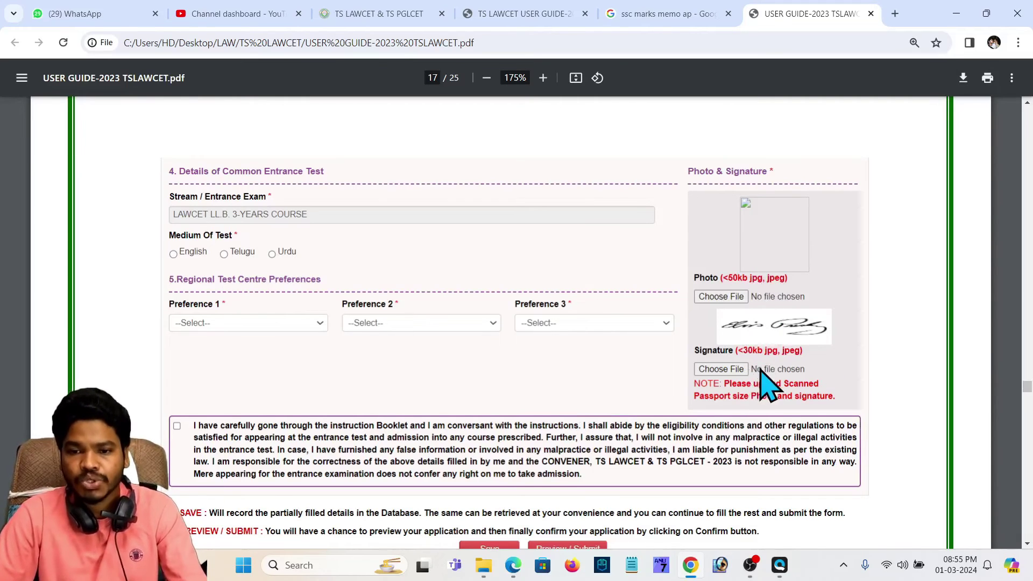
scroll(761, 376, down, 3)
scroll(760, 377, down, 3)
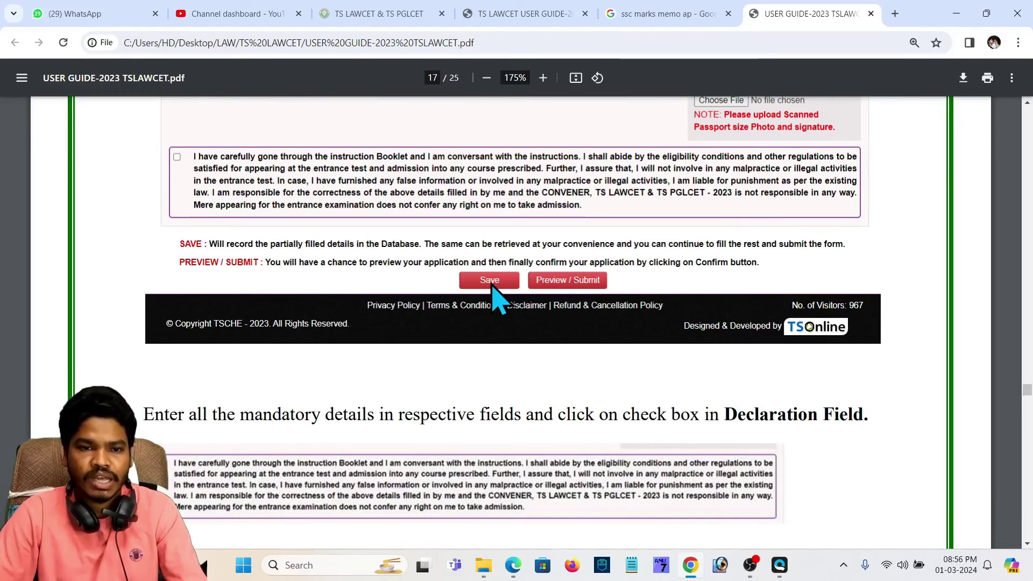
scroll(497, 301, up, 4)
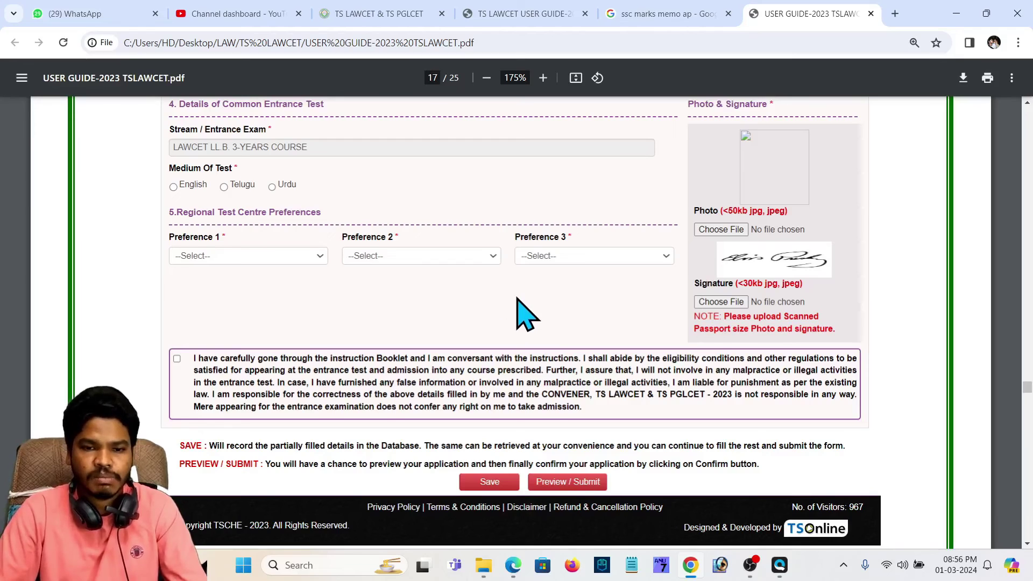
scroll(526, 312, down, 3)
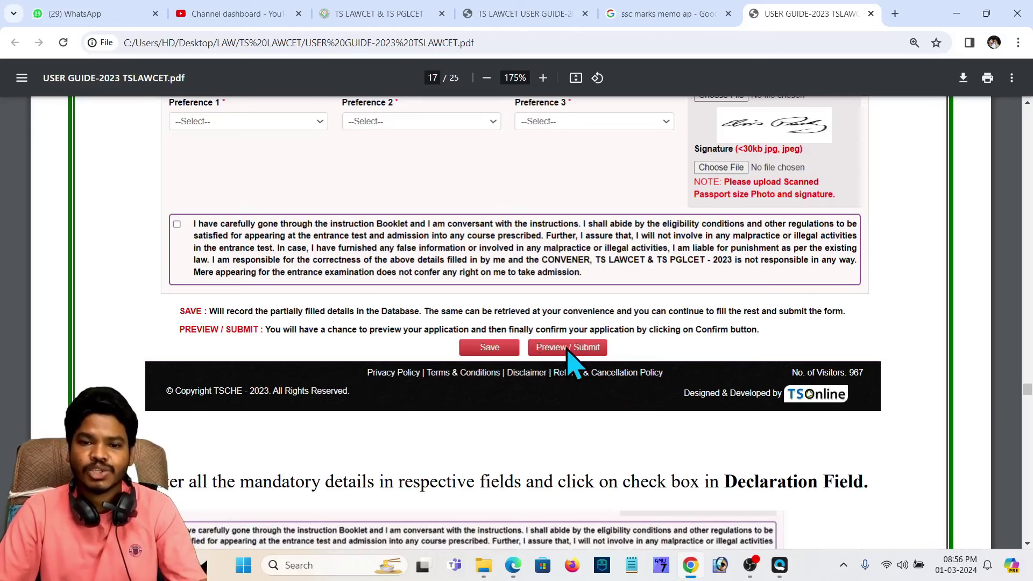
- Read the guide's saving instructions and check the filled application preview through to its Modify and Confirm / Freeze options
scroll(570, 361, down, 8)
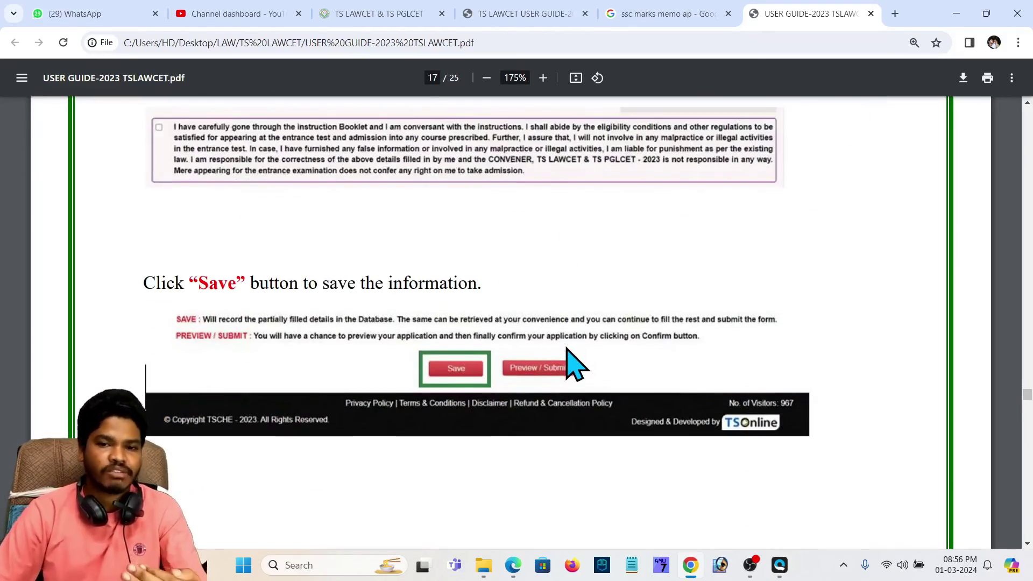
scroll(570, 360, down, 20)
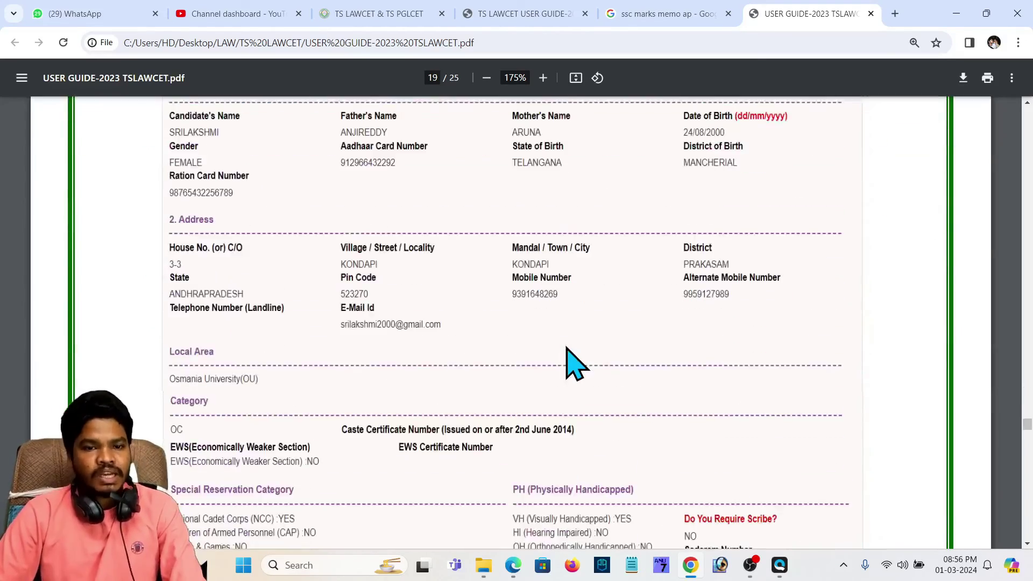
scroll(574, 365, down, 15)
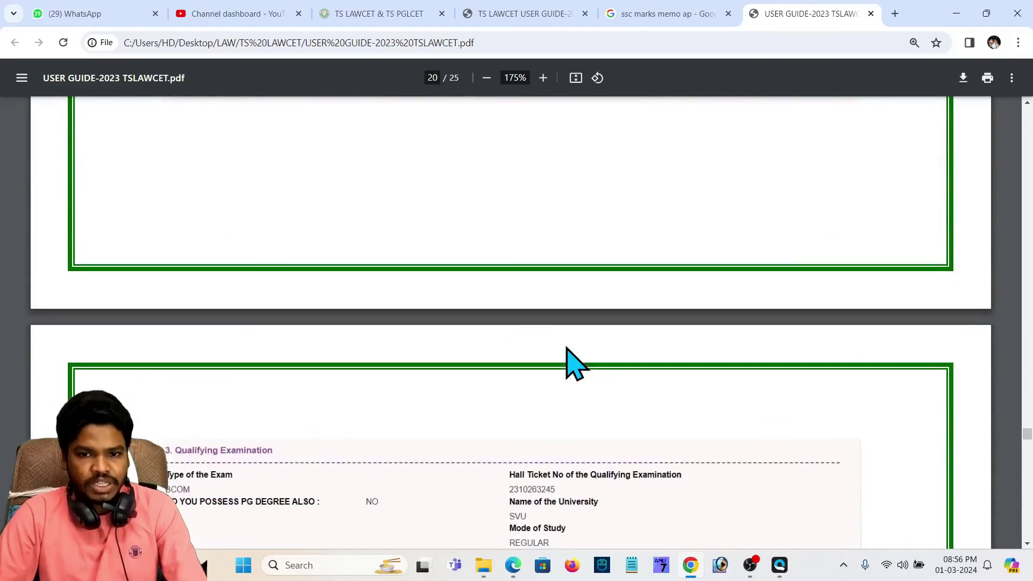
scroll(570, 372, down, 5)
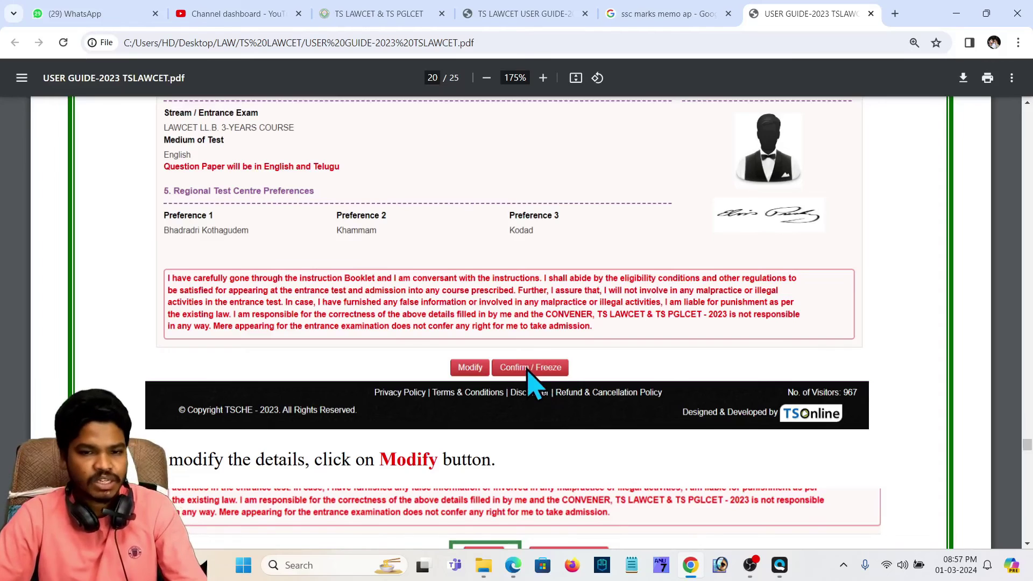
scroll(561, 385, down, 3)
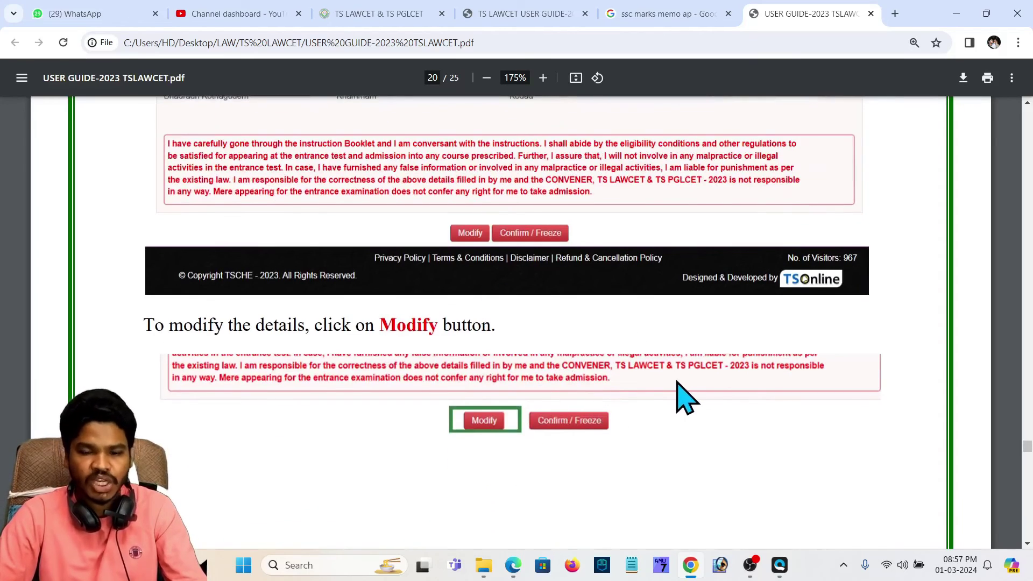
- Read the guide's instructions on confirming and freezing the application, noting the registration number and printing the application form
scroll(637, 353, down, 4)
scroll(620, 301, down, 3)
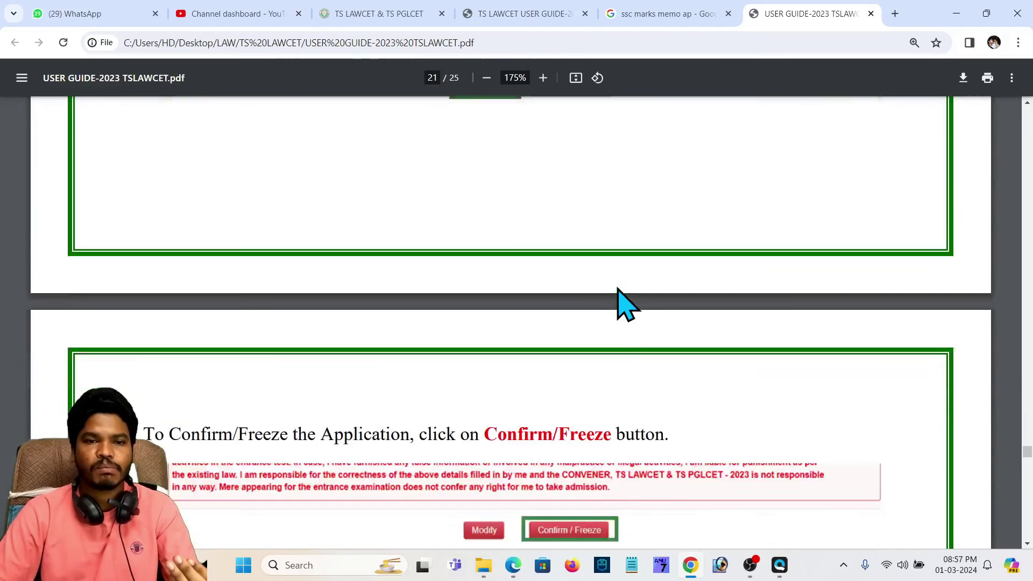
scroll(619, 295, down, 6)
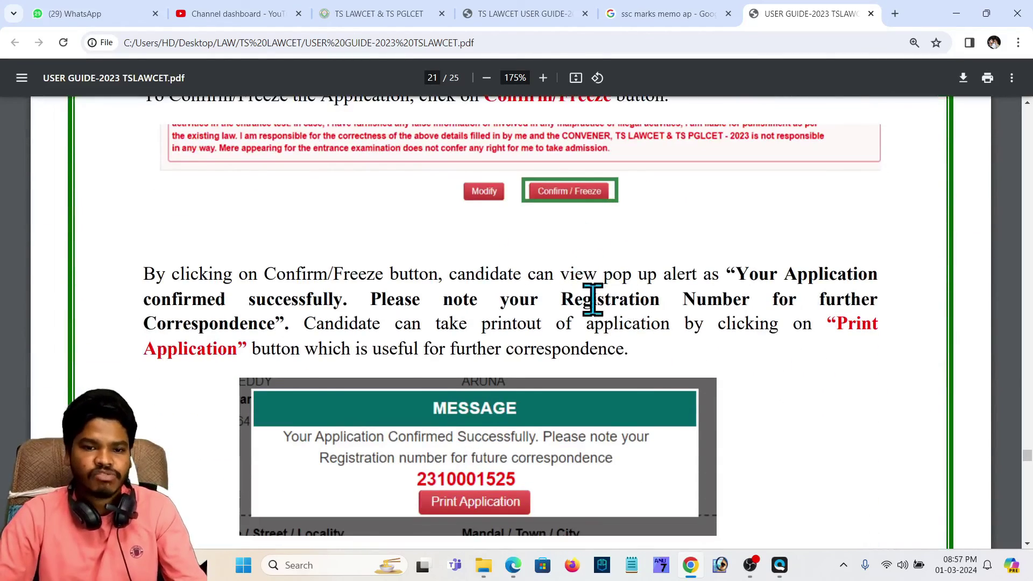
scroll(561, 381, down, 5)
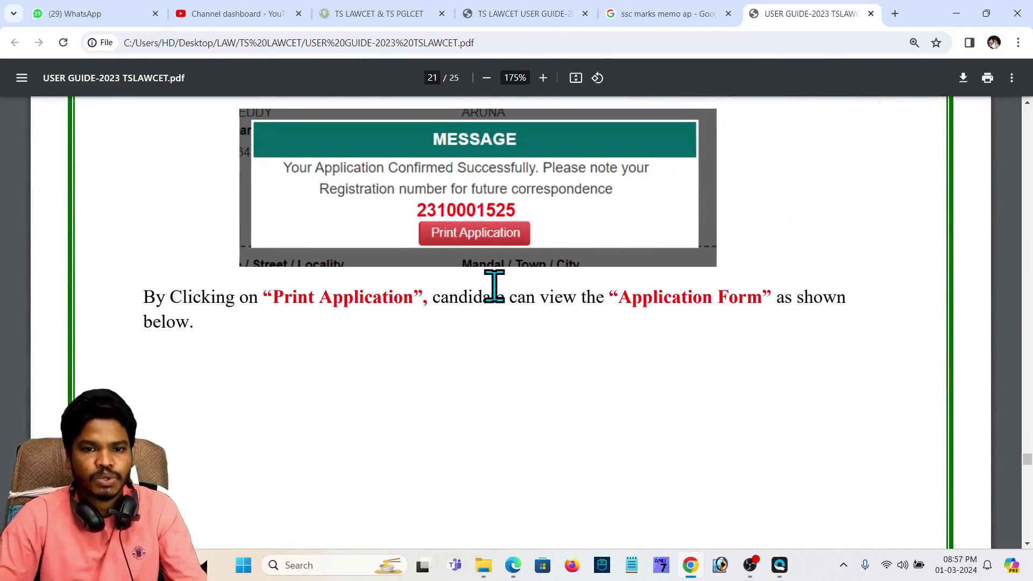
scroll(494, 285, up, 1)
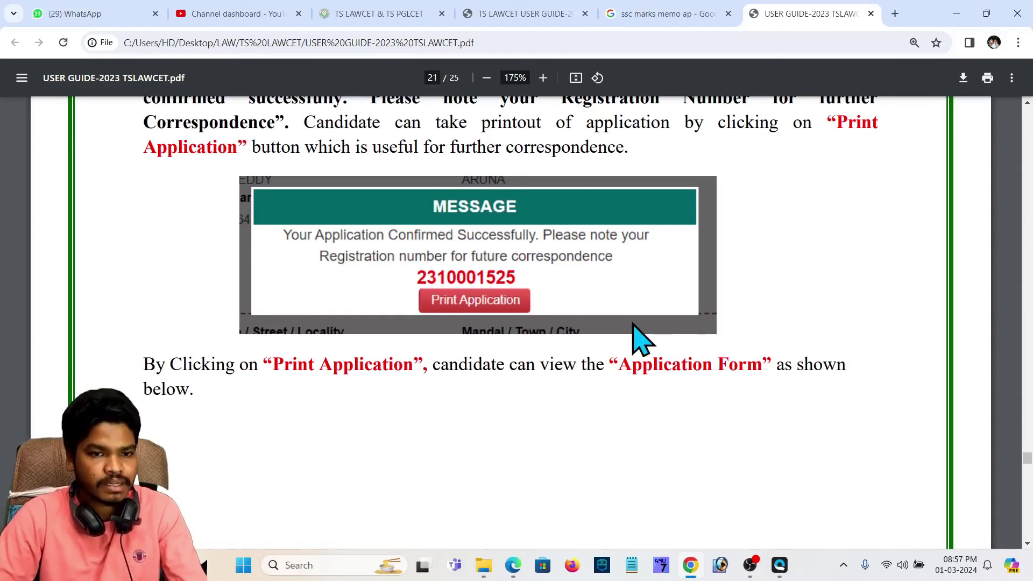
scroll(641, 339, down, 10)
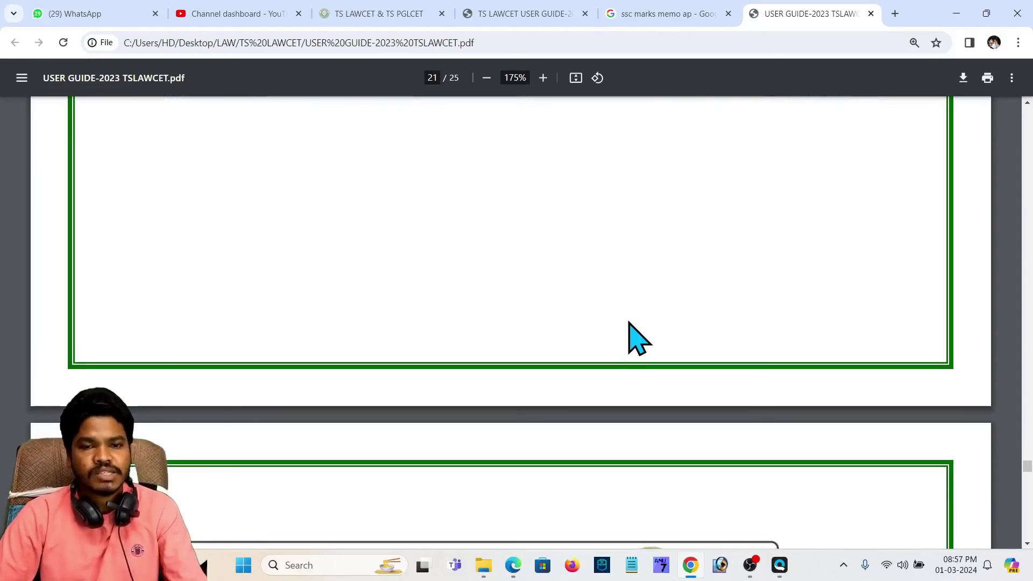
- Examine the sample printed application form with its Print and Download options, then read the guide's instructions for downloading the application form again
scroll(629, 323, down, 15)
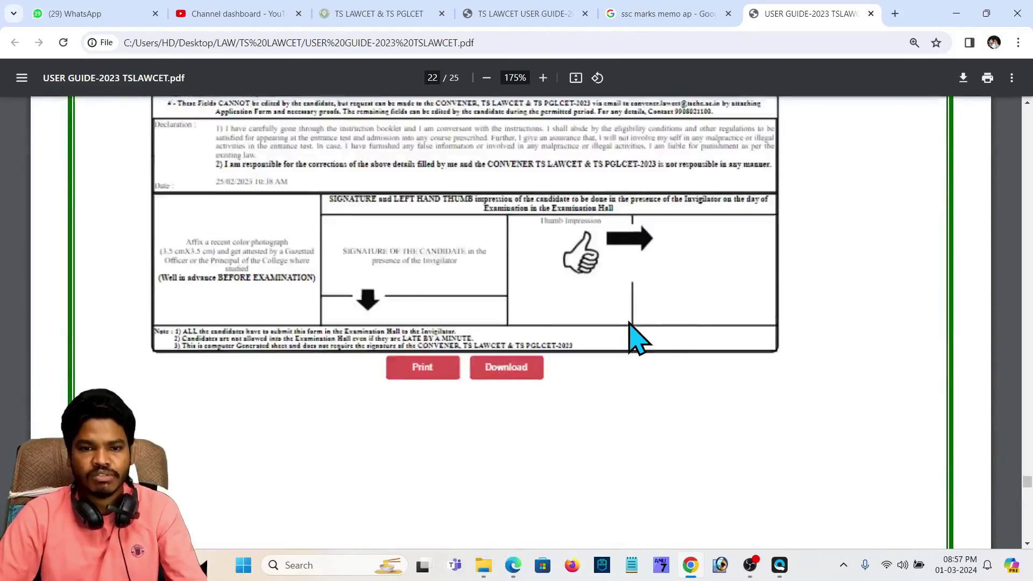
scroll(635, 338, down, 4)
scroll(638, 337, up, 10)
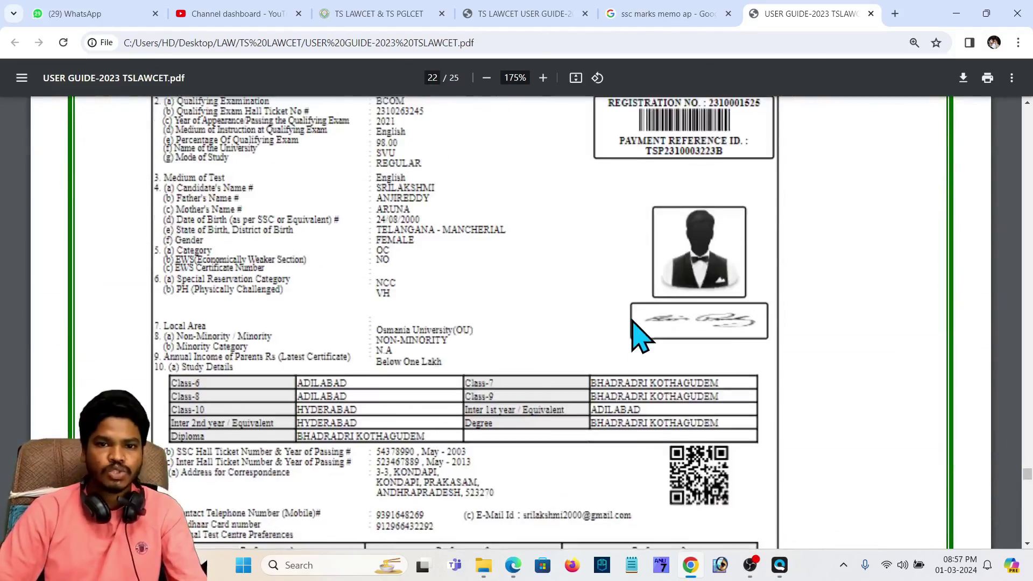
scroll(640, 337, down, 12)
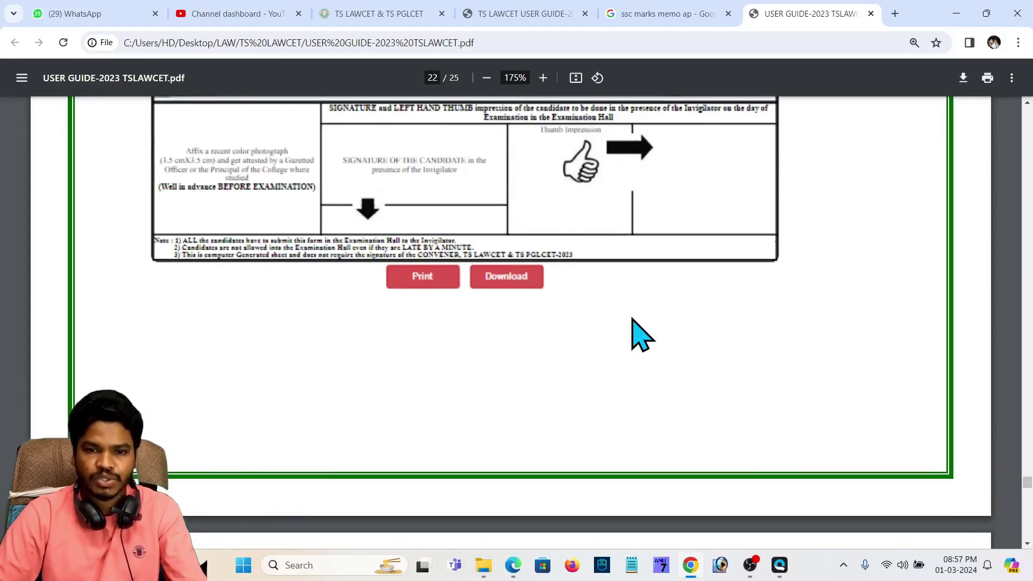
scroll(636, 330, down, 8)
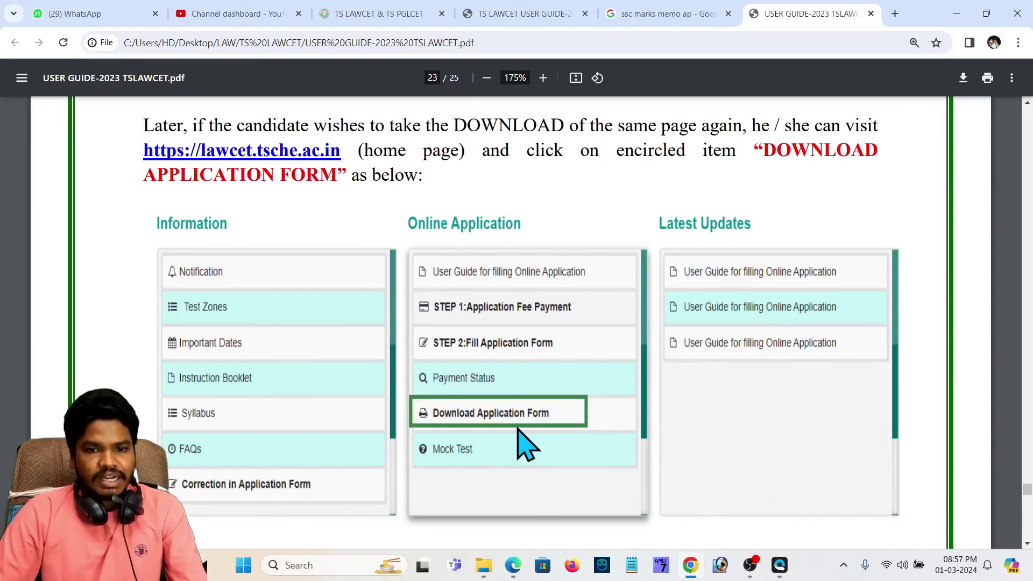
scroll(553, 416, down, 1)
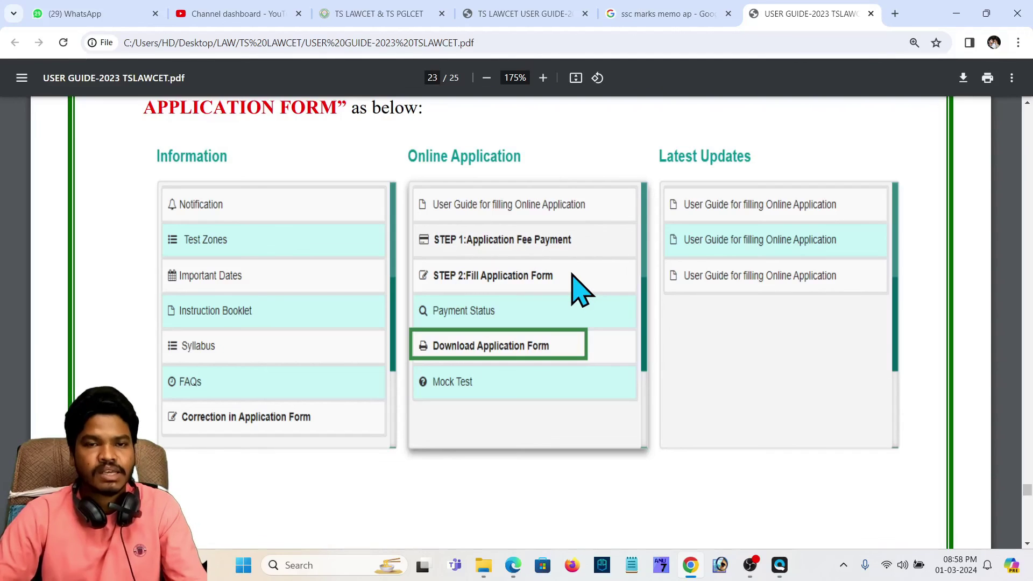
- Return to the TS LAWCET & PGLCET 2024 home page and view its Online Application links and Registration Fee table
click(526, 8)
click(406, 17)
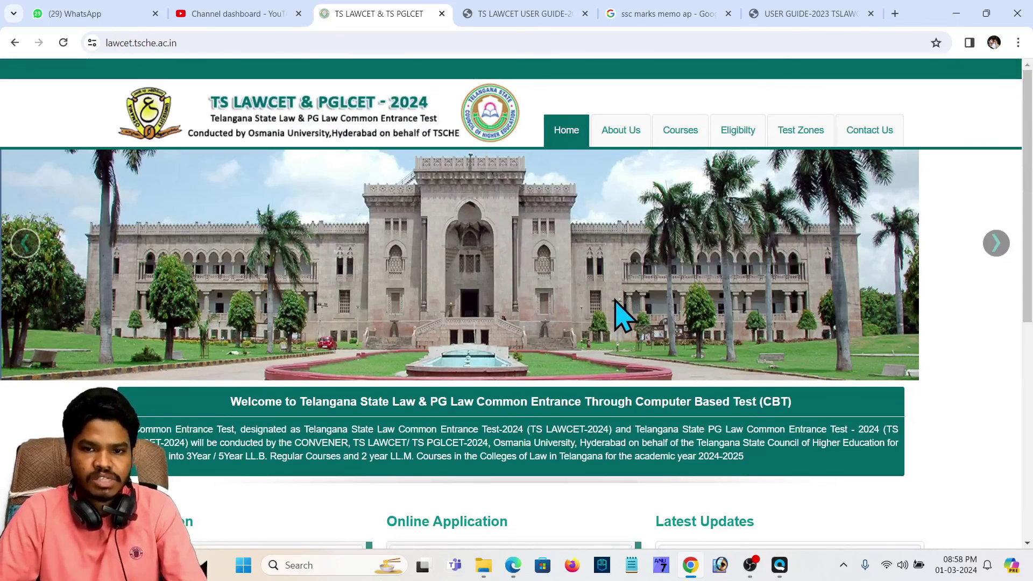
scroll(618, 318, down, 2)
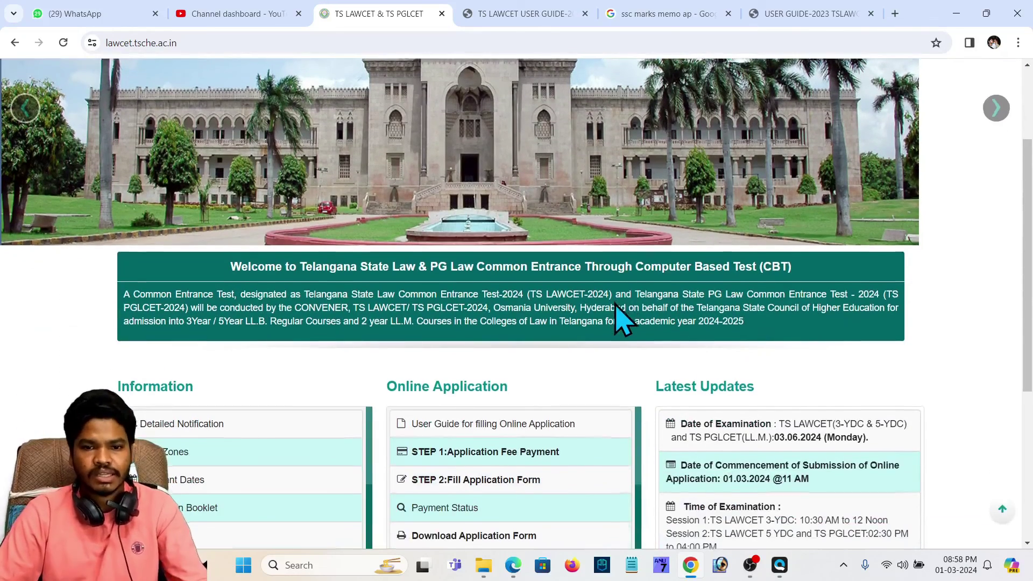
scroll(622, 315, down, 8)
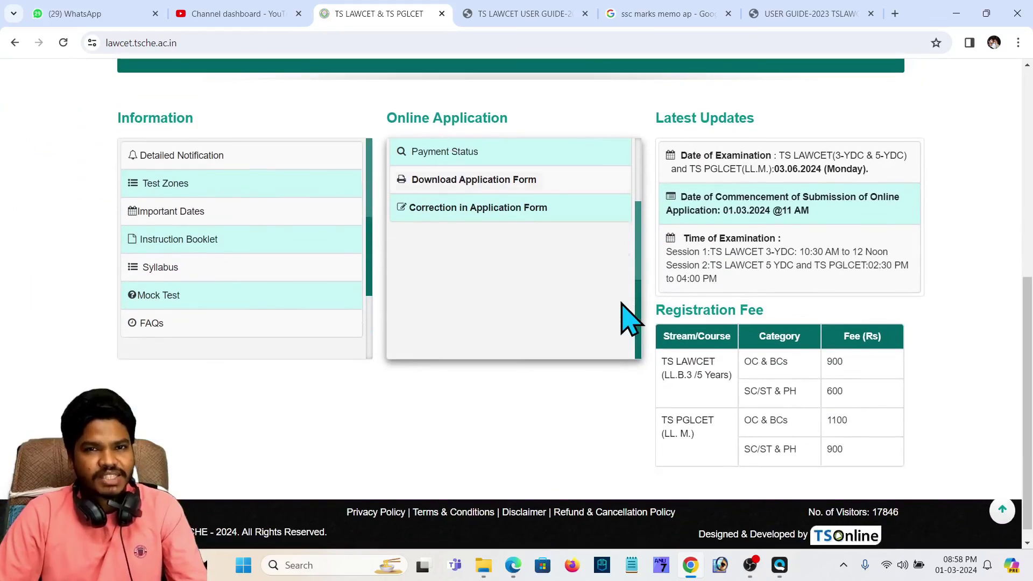